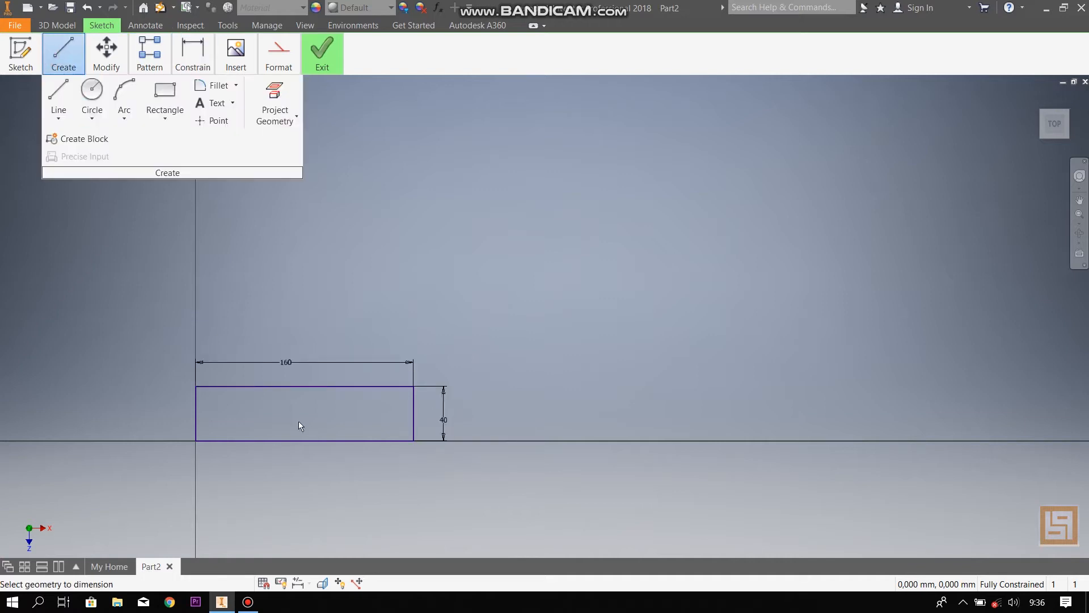
- Delete the rectangle's front edge and draw a 30 mm line from the front-left corner followed by a 5 mm perpendicular line
{"action": "left_click", "coordinate": [296, 440]}
{"action": "key", "text": "Escape"}
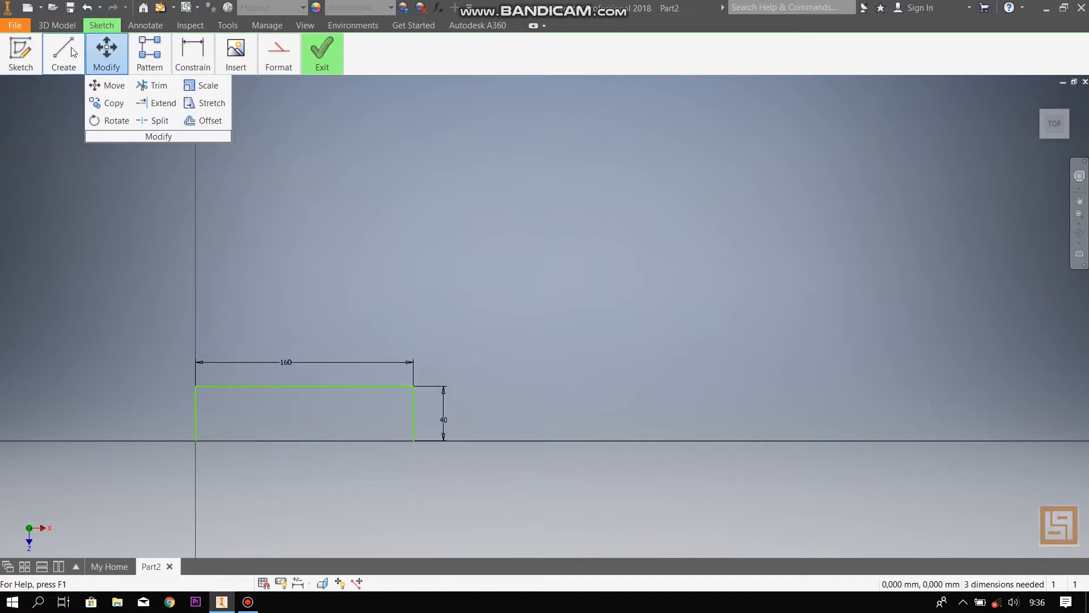
{"action": "mouse_move", "coordinate": [63, 57]}
{"action": "left_click", "coordinate": [58, 94]}
{"action": "left_click", "coordinate": [196, 441]}
{"action": "type", "text": "30"}
{"action": "key", "text": "Return"}
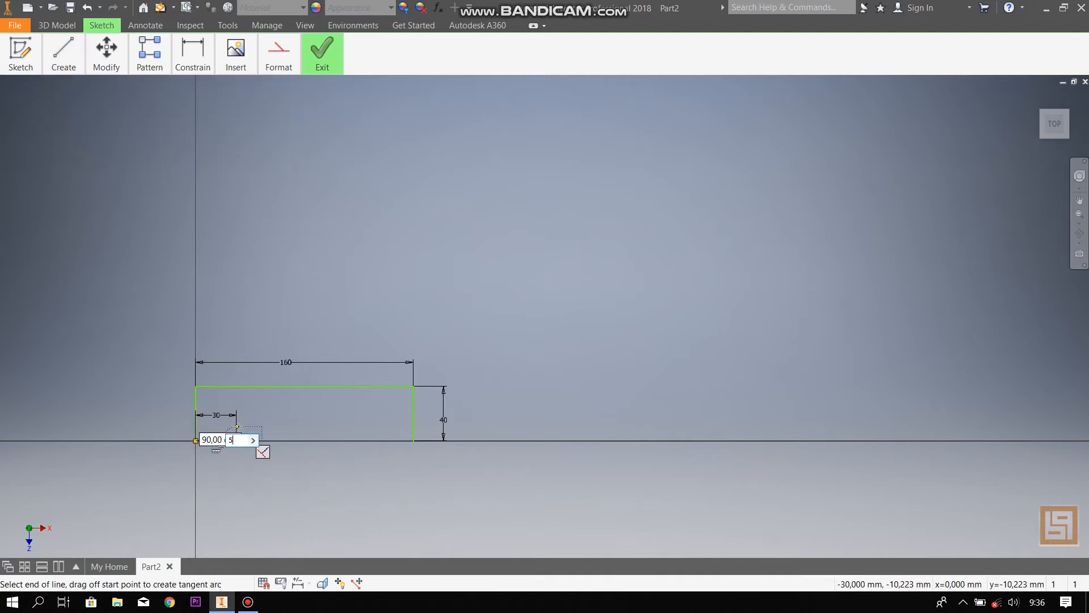
{"action": "key", "text": "Return"}
{"action": "key", "text": "Escape"}
- Draw a 30 mm line from the front-right corner with a 5 mm perpendicular, and close the profile across to the left recess line
{"action": "mouse_move", "coordinate": [63, 57]}
{"action": "left_click", "coordinate": [58, 94]}
{"action": "left_click", "coordinate": [413, 440]}
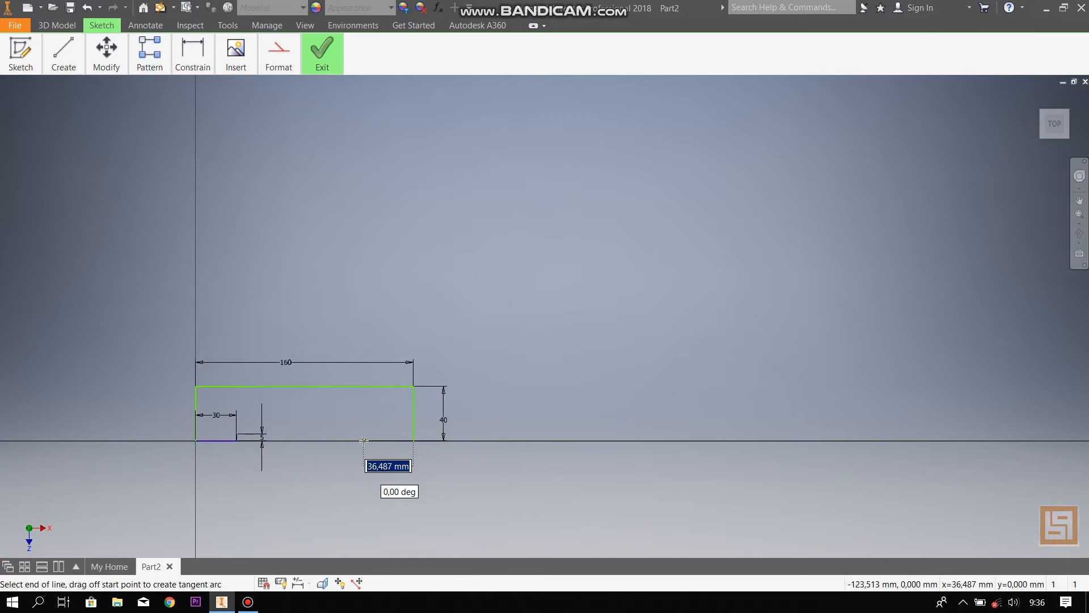
{"action": "type", "text": "30"}
{"action": "key", "text": "Return"}
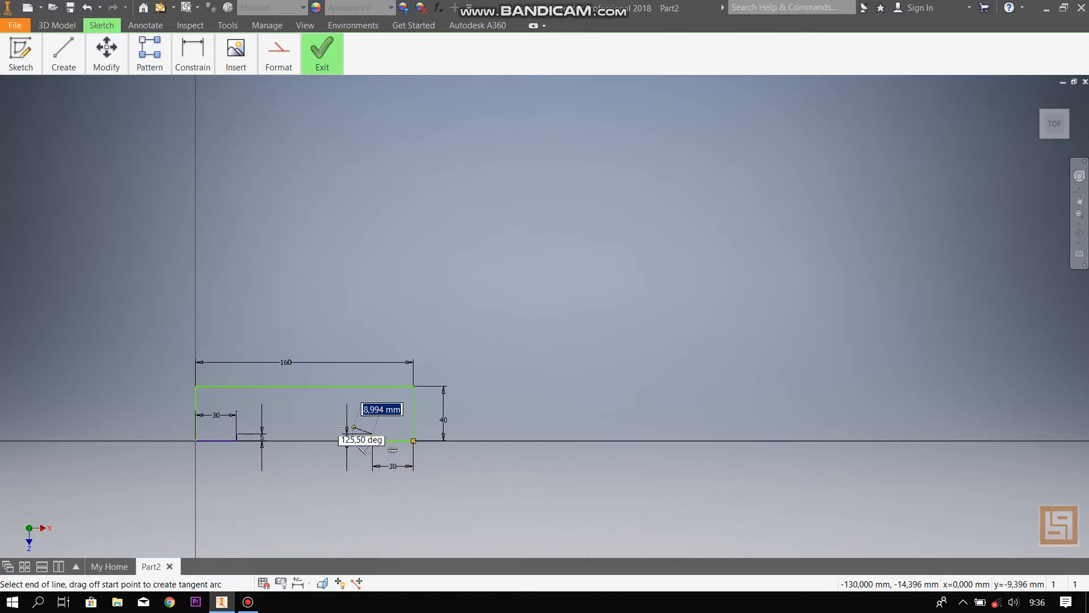
{"action": "left_click", "coordinate": [236, 434]}
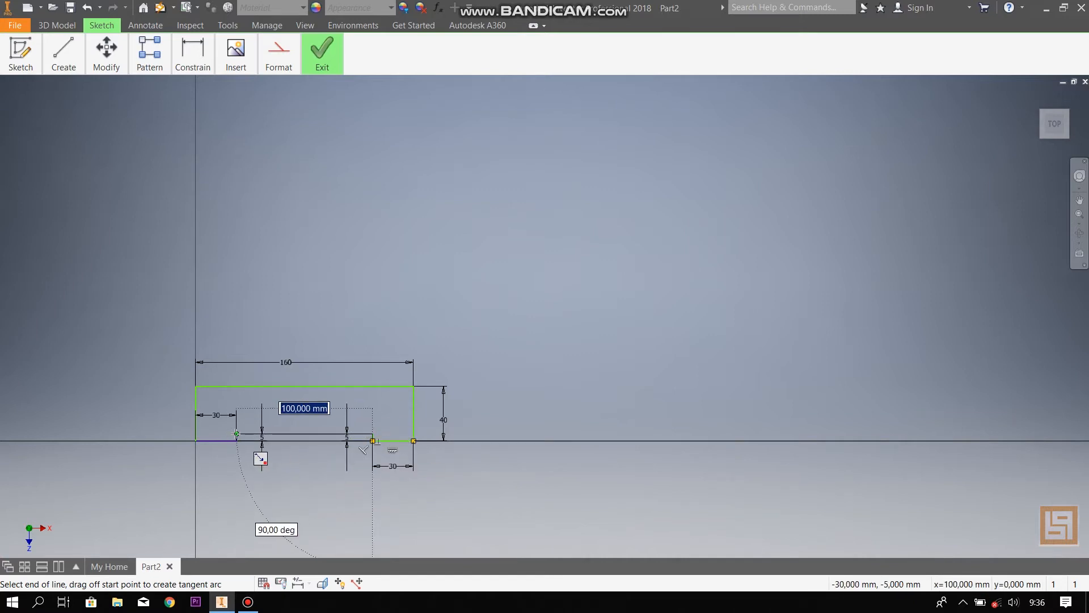
- Extrude the notched profile 30 mm upward into a solid block
{"action": "left_click", "coordinate": [67, 25]}
{"action": "mouse_move", "coordinate": [65, 55]}
{"action": "left_click", "coordinate": [55, 102]}
{"action": "scroll", "coordinate": [544, 316], "scroll_direction": "down", "scroll_amount": 3}
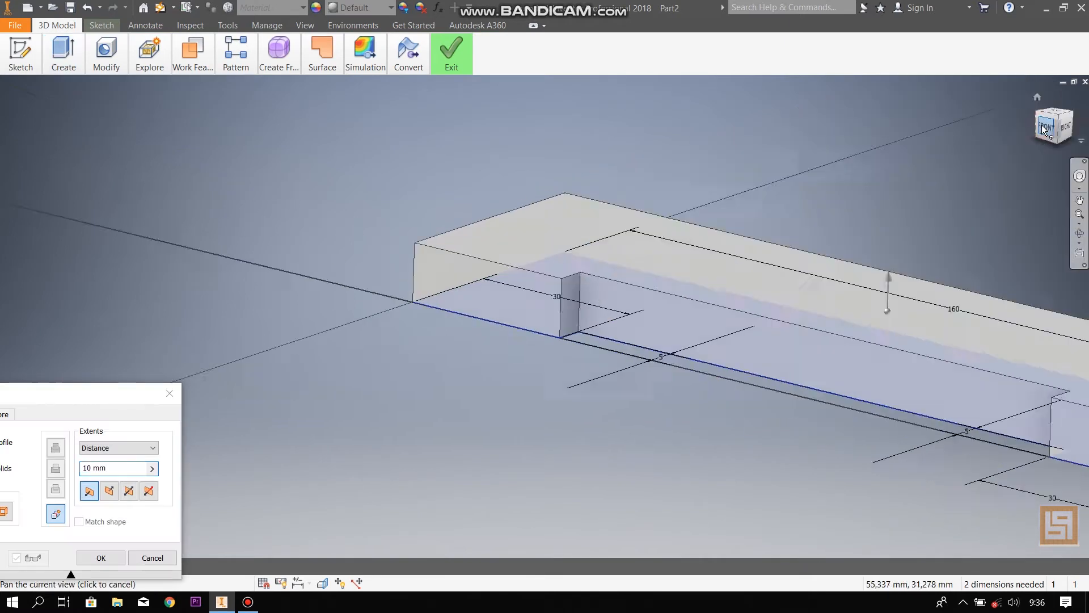
{"action": "left_click", "coordinate": [85, 468]}
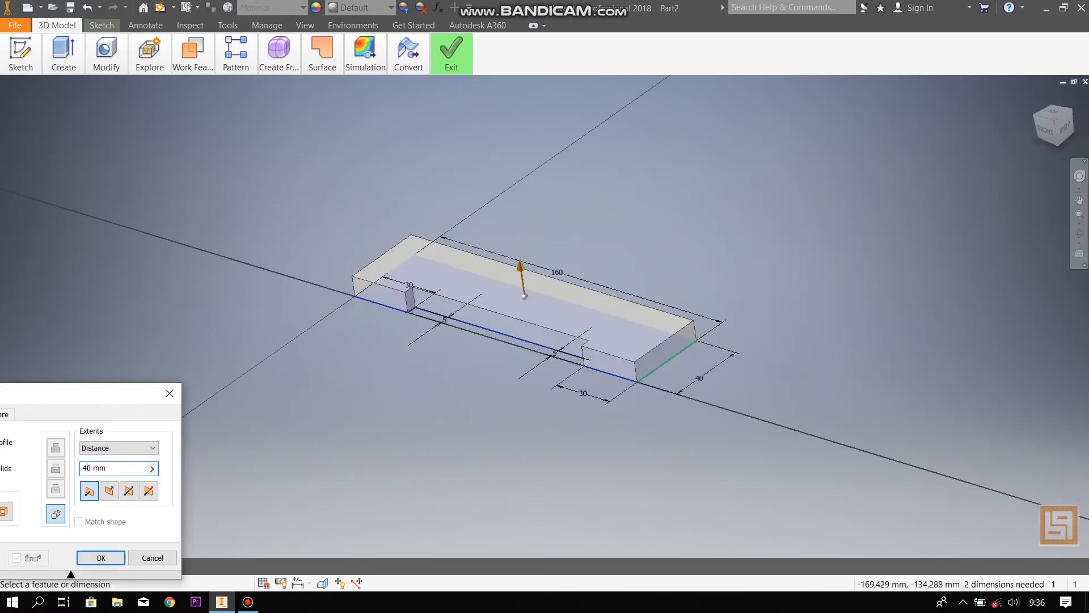
{"action": "left_click", "coordinate": [101, 558]}
- Start a sketch on the block's top face and draw a rectangle surrounding the whole face
{"action": "left_click", "coordinate": [21, 54]}
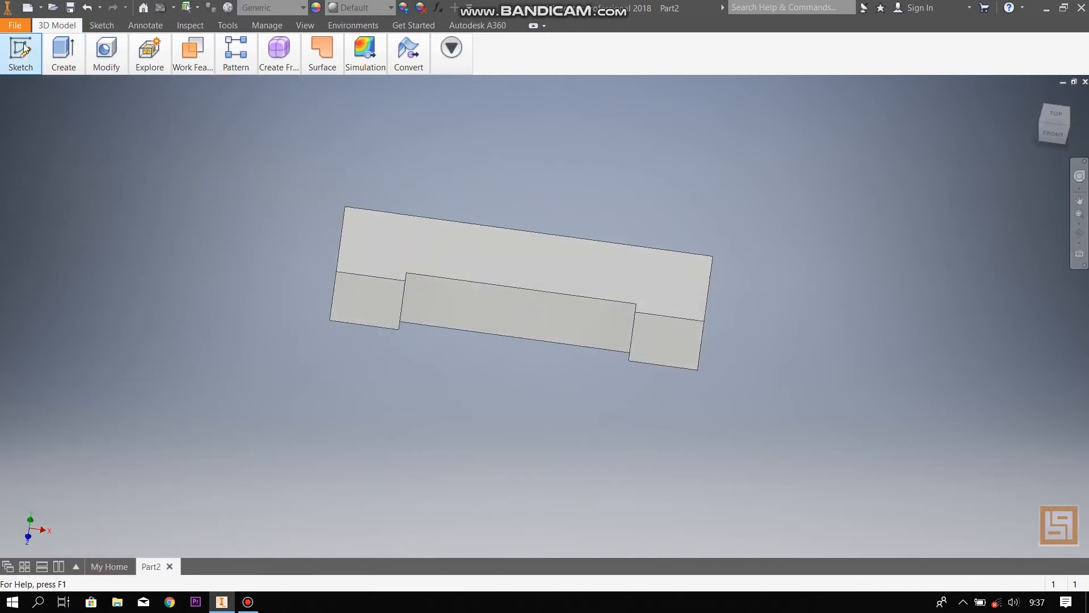
{"action": "left_click", "coordinate": [28, 97]}
{"action": "left_click", "coordinate": [688, 256]}
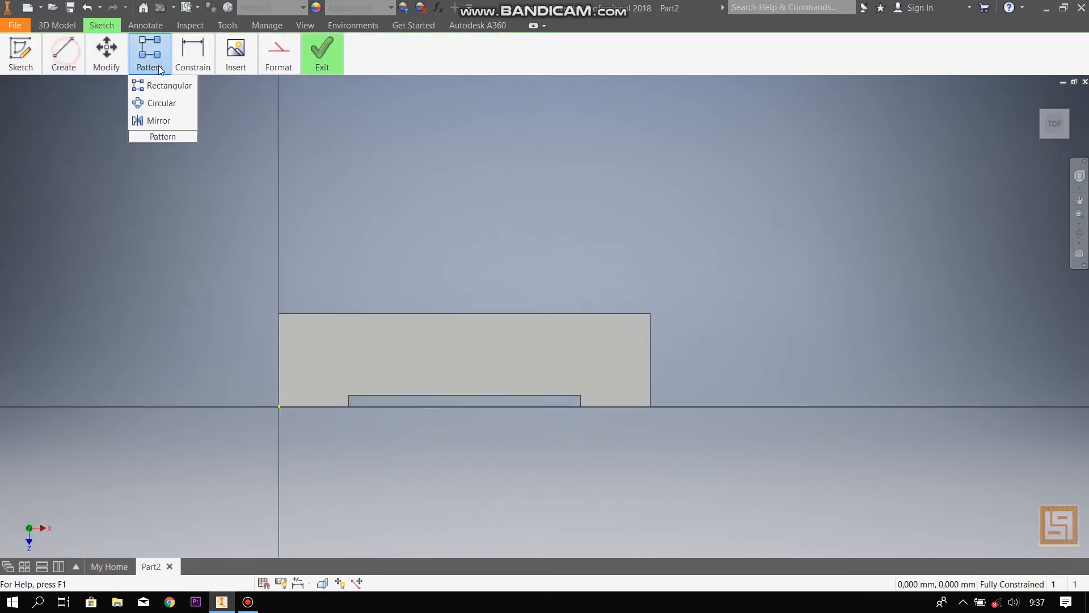
{"action": "mouse_move", "coordinate": [64, 57]}
{"action": "left_click", "coordinate": [164, 94]}
{"action": "left_click", "coordinate": [256, 291]}
{"action": "left_click", "coordinate": [696, 448]}
- Dimension the rectangle's back edge 2 mm outside the block's back edge
{"action": "left_click", "coordinate": [175, 50]}
{"action": "left_click", "coordinate": [187, 99]}
{"action": "left_click", "coordinate": [393, 314]}
{"action": "left_click", "coordinate": [393, 293]}
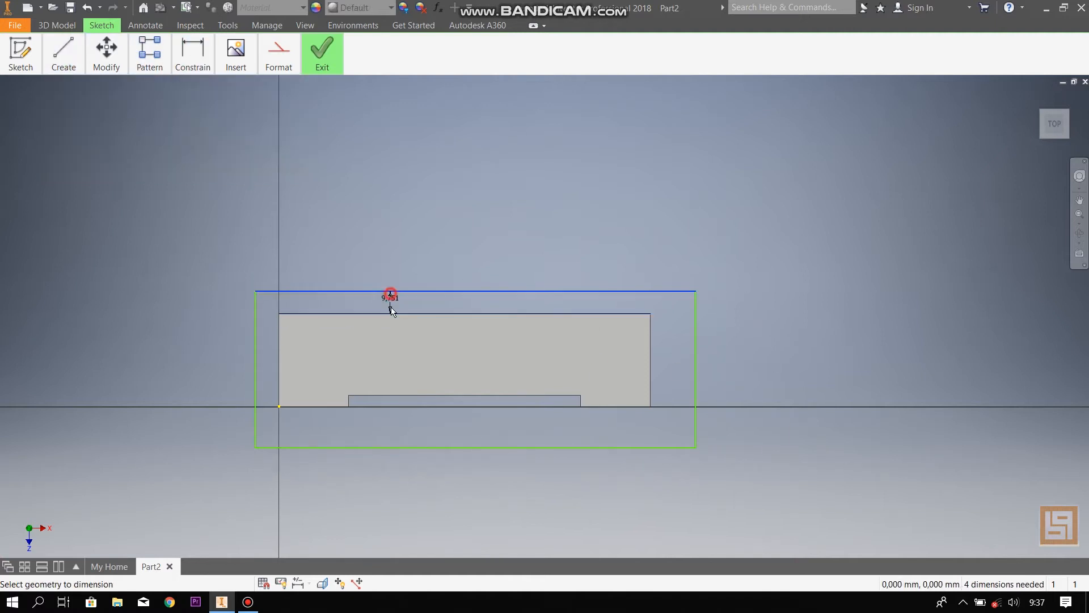
{"action": "left_click", "coordinate": [394, 302]}
{"action": "type", "text": "2"}
{"action": "key", "text": "Return"}
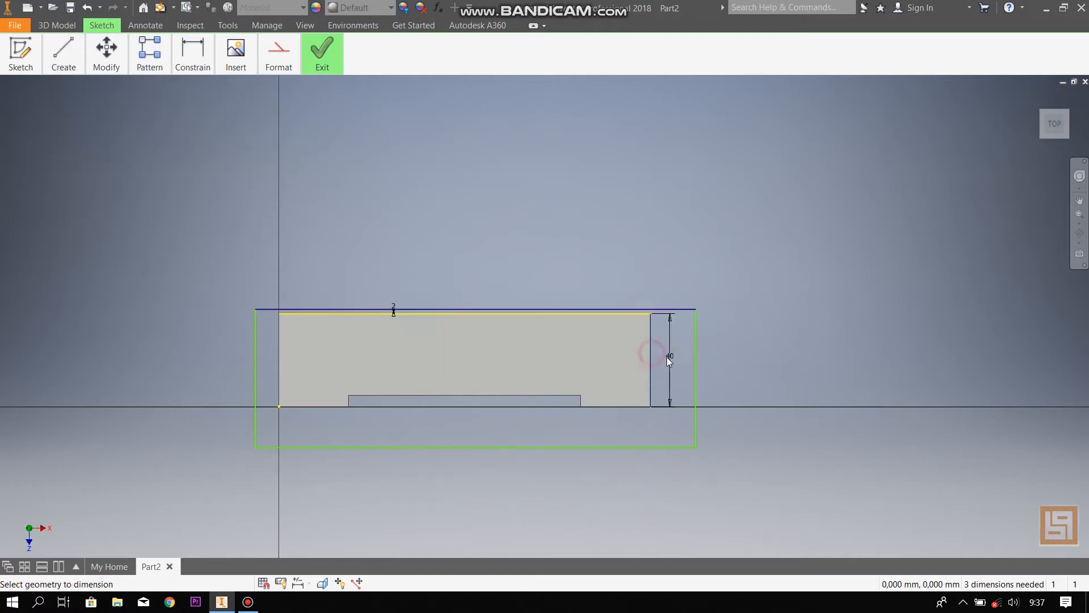
- Dimension the rectangle's right and left edges 2 mm outside the block's side edges
{"action": "left_click", "coordinate": [694, 357]}
{"action": "left_click", "coordinate": [675, 372]}
{"action": "type", "text": "2"}
{"action": "key", "text": "Return"}
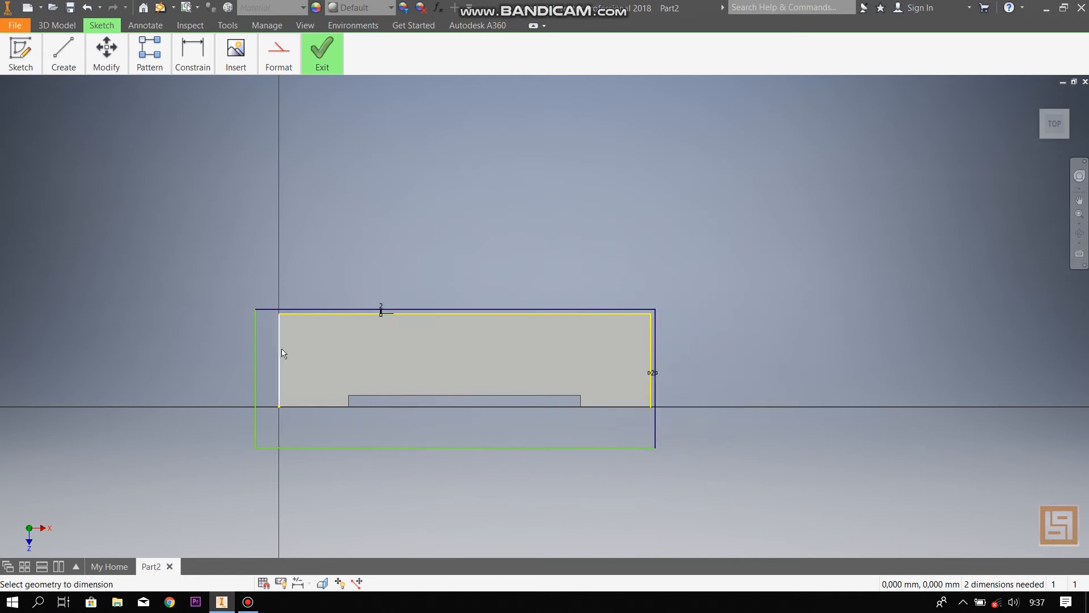
{"action": "left_click", "coordinate": [266, 362]}
{"action": "type", "text": "2"}
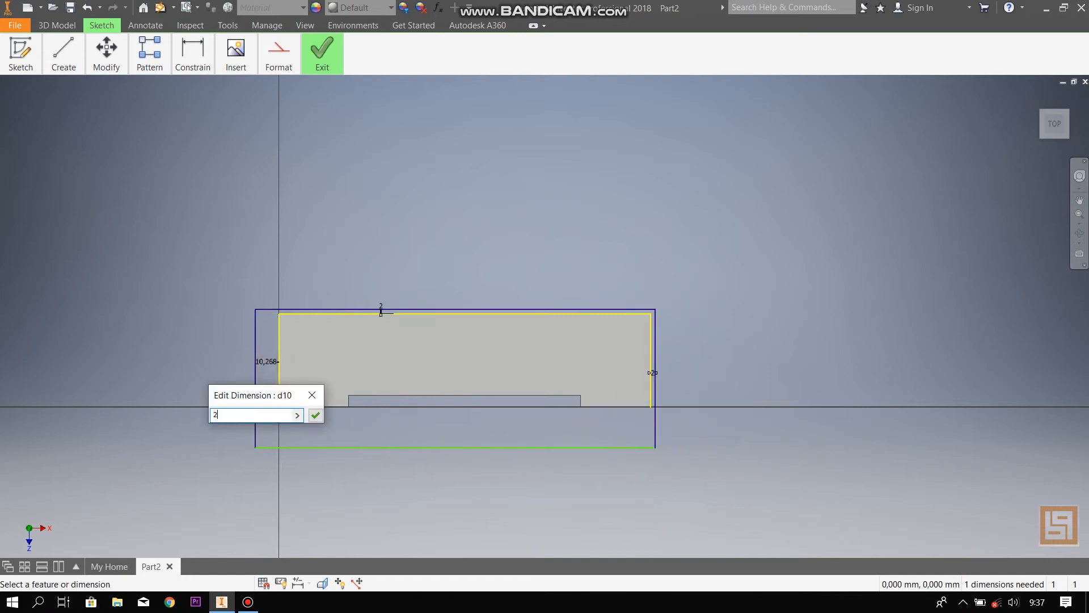
{"action": "key", "text": "Return"}
- Dimension the rectangle's front edge from the block's front edge, trying 5 and 8 mm before setting it to 10 mm
{"action": "left_click", "coordinate": [379, 448]}
{"action": "left_click", "coordinate": [314, 408]}
{"action": "left_click", "coordinate": [311, 426]}
{"action": "type", "text": "5"}
{"action": "key", "text": "Return"}
{"action": "left_click", "coordinate": [310, 413]}
{"action": "type", "text": "8"}
{"action": "key", "text": "Return"}
{"action": "left_click", "coordinate": [310, 413]}
{"action": "type", "text": "10"}
{"action": "key", "text": "Return"}
- Extrude the surrounding rectangle 3 mm upward as a slab joined to the block
{"action": "scroll", "coordinate": [337, 410], "scroll_direction": "down", "scroll_amount": 5}
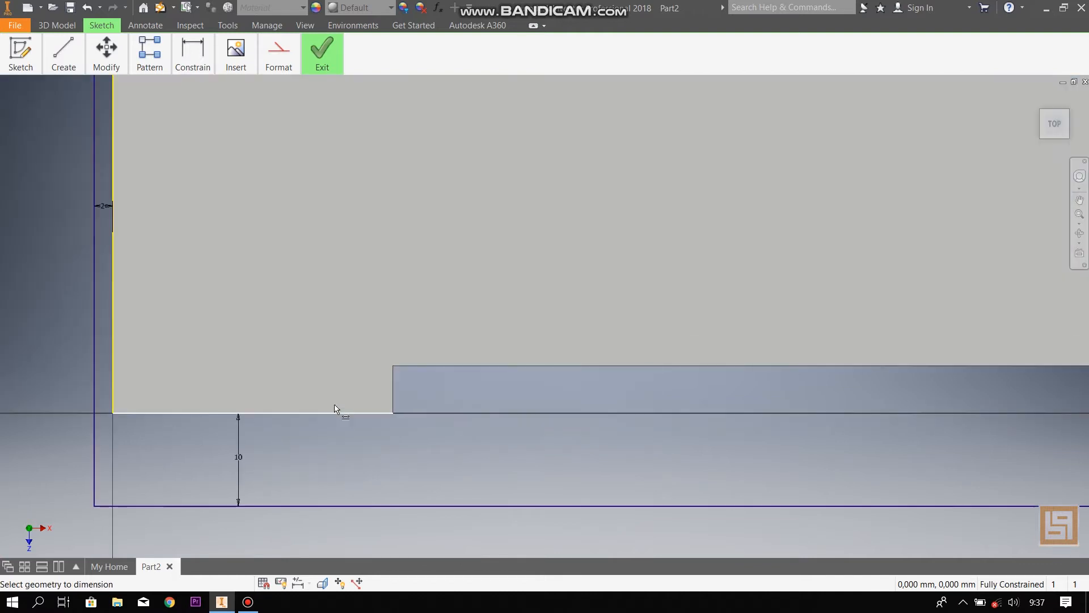
{"action": "middle_click_drag", "start_coordinate": [611, 432], "coordinate": [292, 360]}
{"action": "left_click_drag", "start_coordinate": [1054, 123], "coordinate": [1060, 120]}
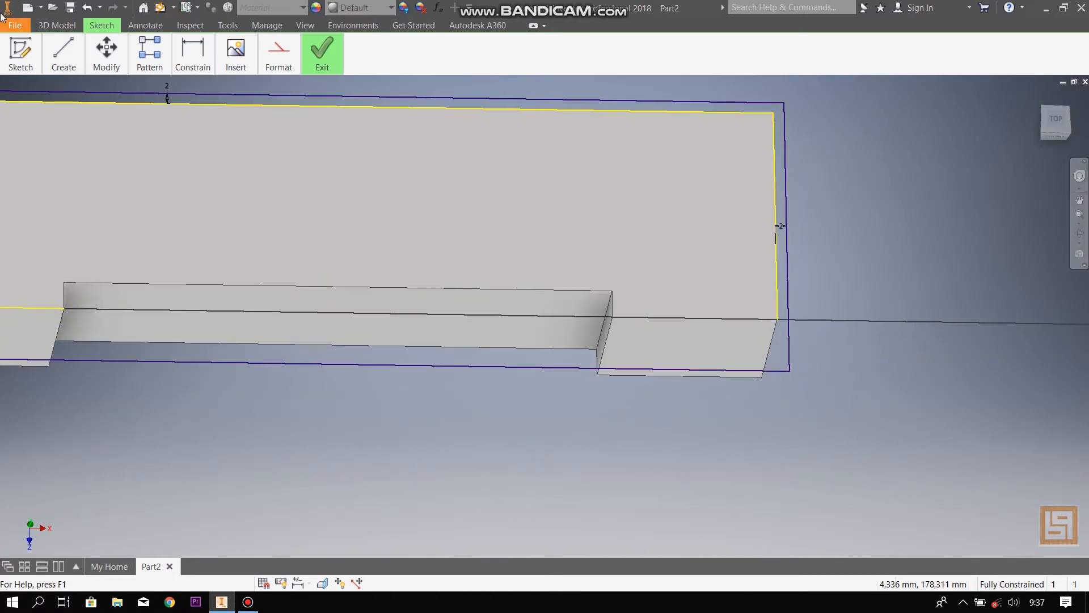
{"action": "left_click", "coordinate": [57, 25]}
{"action": "mouse_move", "coordinate": [50, 62]}
{"action": "left_click", "coordinate": [59, 94]}
{"action": "left_click", "coordinate": [335, 342]}
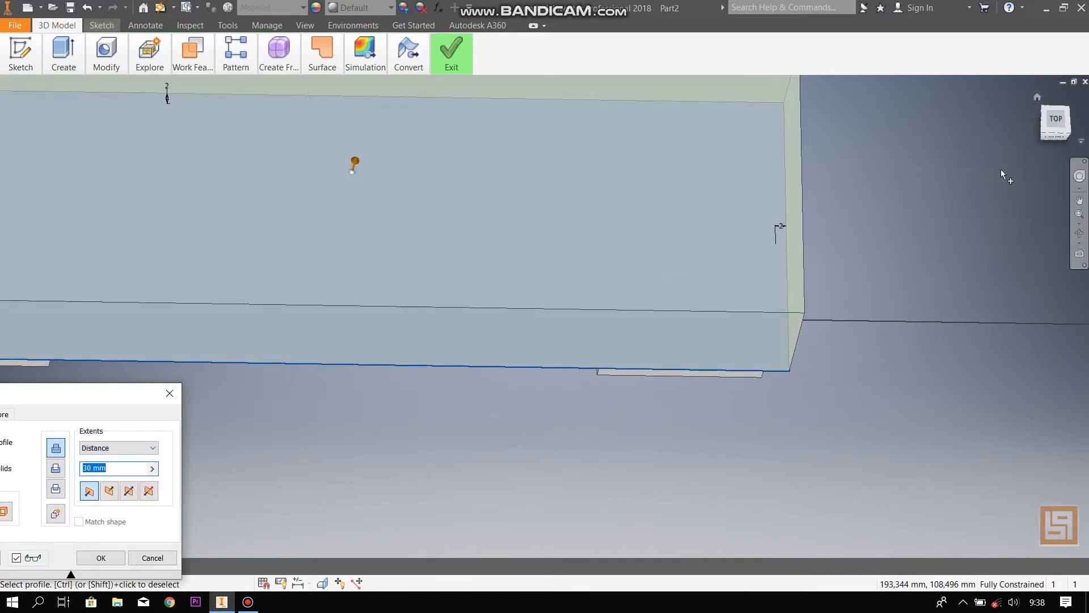
{"action": "left_click", "coordinate": [1053, 140]}
{"action": "left_click_drag", "start_coordinate": [91, 468], "coordinate": [54, 482]}
{"action": "type", "text": "3"}
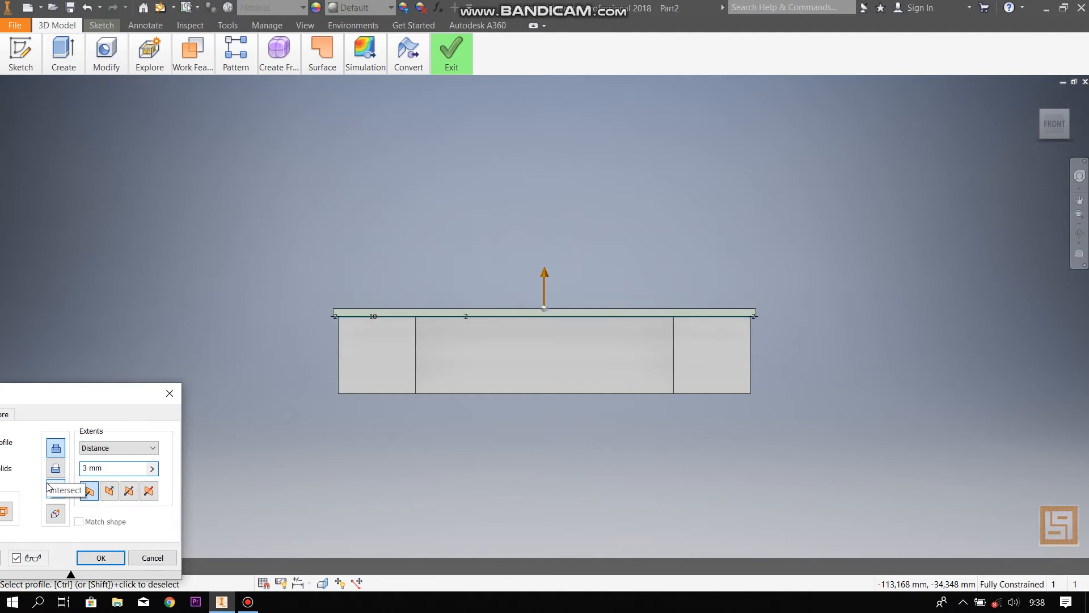
{"action": "left_click", "coordinate": [101, 558]}
- Start a sketch on the slab's top face and draw two small rectangles near its left end, one behind the other
{"action": "middle_click_drag", "start_coordinate": [1044, 124], "coordinate": [987, 187], "text": "shift"}
{"action": "left_click", "coordinate": [20, 51]}
{"action": "left_click", "coordinate": [29, 94]}
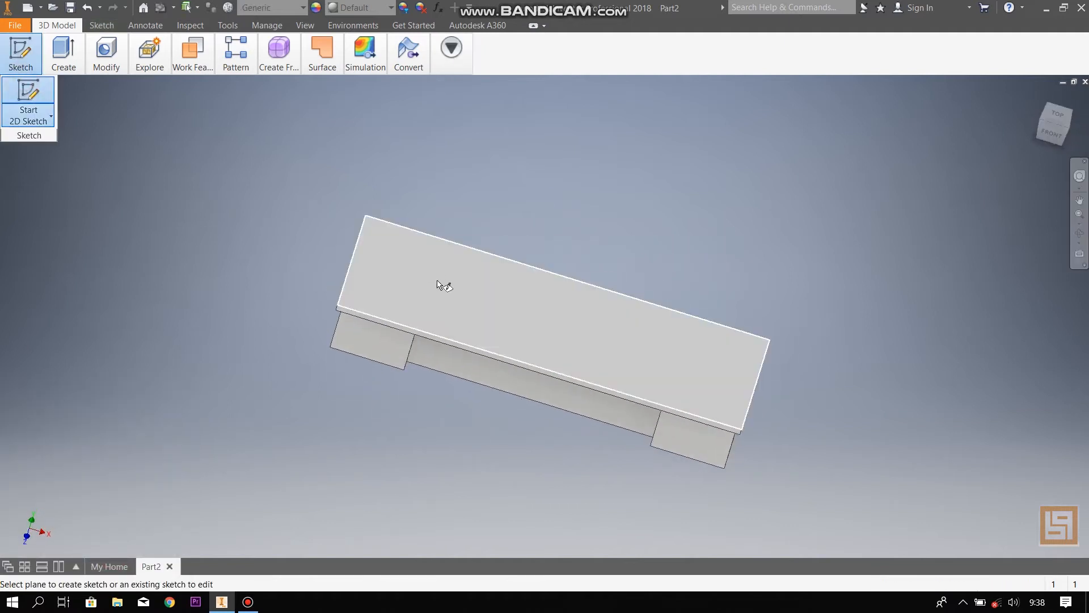
{"action": "left_click", "coordinate": [451, 287]}
{"action": "left_click", "coordinate": [149, 51]}
{"action": "left_click", "coordinate": [64, 51]}
{"action": "left_click", "coordinate": [161, 98]}
{"action": "left_click", "coordinate": [337, 274]}
{"action": "left_click", "coordinate": [366, 294]}
{"action": "left_click", "coordinate": [337, 321]}
{"action": "left_click", "coordinate": [366, 345]}
- Draw two more small rectangles near the slab's right end, one at the back and one towards the front
{"action": "left_click", "coordinate": [694, 273]}
{"action": "left_click", "coordinate": [714, 294]}
{"action": "left_click", "coordinate": [694, 327]}
{"action": "left_click", "coordinate": [709, 345]}
- Dimension the back-left rectangle 2 mm from the slab's back edge and 2 mm from the block's left edge
{"action": "left_click", "coordinate": [193, 53]}
{"action": "left_click", "coordinate": [356, 275]}
{"action": "left_click", "coordinate": [368, 259]}
{"action": "left_click", "coordinate": [412, 272]}
{"action": "type", "text": "2"}
{"action": "key", "text": "Return"}
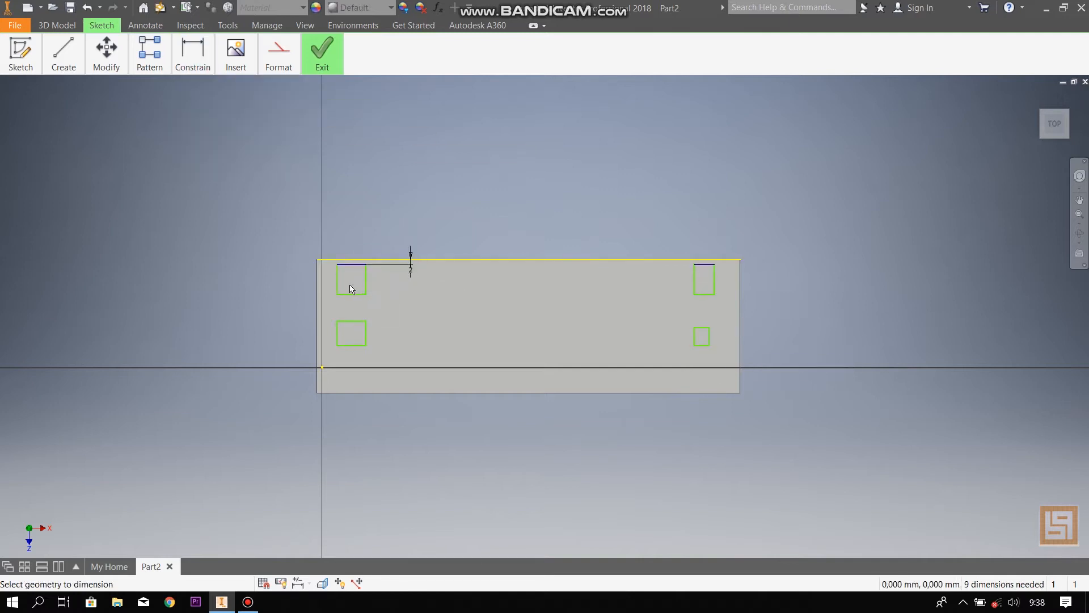
{"action": "left_click", "coordinate": [334, 307]}
{"action": "type", "text": "2"}
{"action": "key", "text": "Return"}
- Set the front-to-back length of the back-left rectangle to 5 mm
{"action": "left_click", "coordinate": [331, 275]}
{"action": "left_click", "coordinate": [379, 309]}
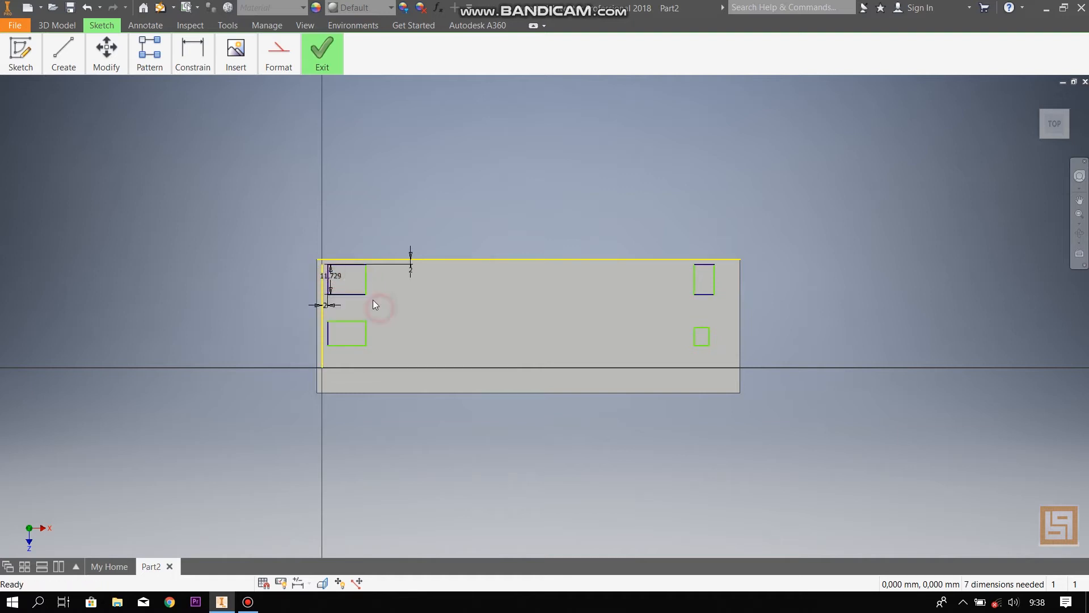
{"action": "mouse_move", "coordinate": [174, 50]}
{"action": "left_click", "coordinate": [194, 102]}
{"action": "left_click", "coordinate": [345, 264]}
{"action": "left_click", "coordinate": [346, 295]}
{"action": "left_click", "coordinate": [346, 283]}
{"action": "type", "text": "4"}
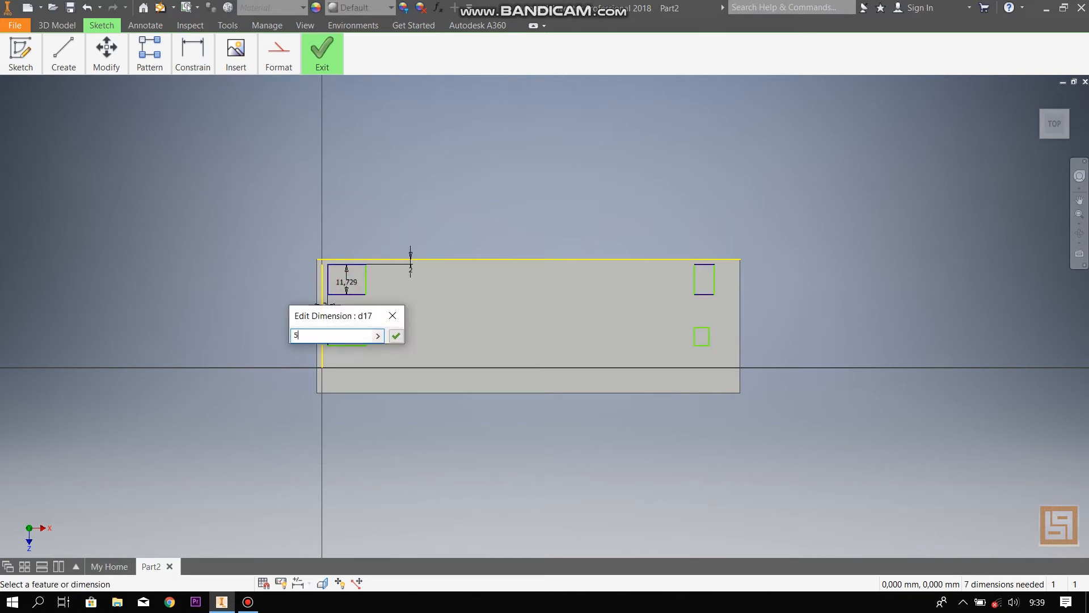
{"action": "key", "text": "Return"}
- Set the width of the back-left rectangle to 5 mm
{"action": "left_click", "coordinate": [366, 273]}
{"action": "left_click", "coordinate": [340, 264]}
{"action": "left_click", "coordinate": [345, 244]}
{"action": "type", "text": "5"}
{"action": "key", "text": "Return"}
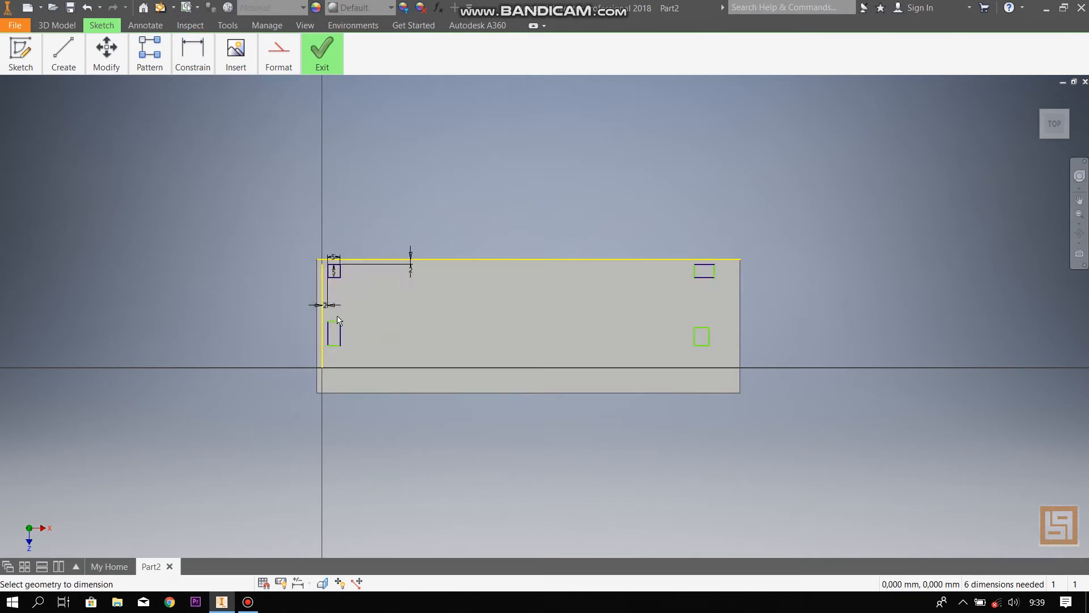
- Set the front-left rectangle's front-to-back length to 5 mm and its distance from the block's front edge to 2 mm
{"action": "left_click", "coordinate": [369, 334]}
{"action": "type", "text": "5"}
{"action": "key", "text": "Return"}
{"action": "key", "text": "Escape"}
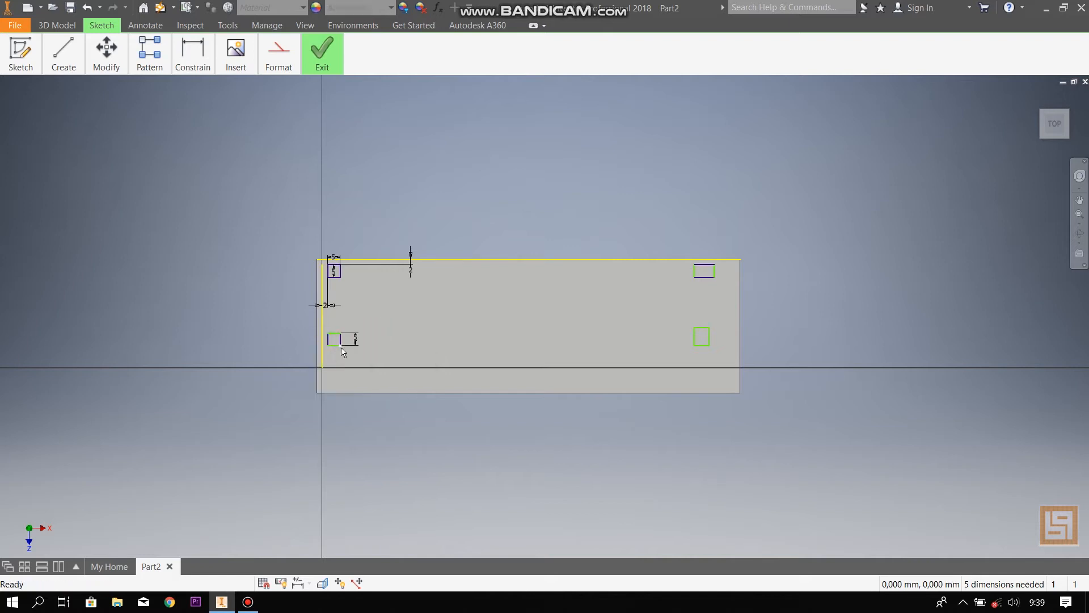
{"action": "left_click", "coordinate": [193, 55]}
{"action": "left_click", "coordinate": [195, 98]}
{"action": "left_click", "coordinate": [336, 345]}
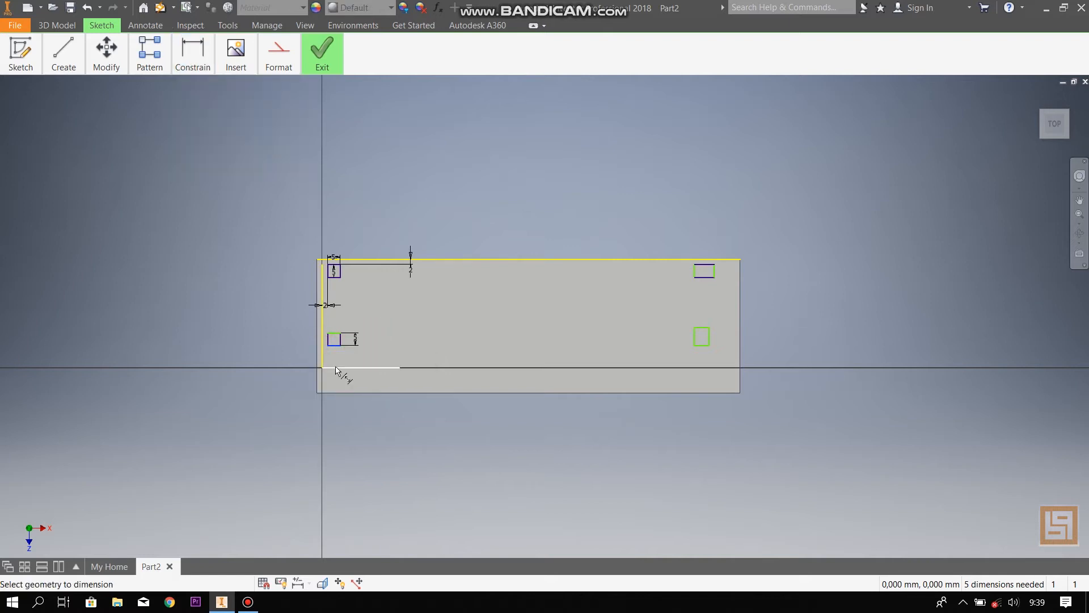
{"action": "left_click", "coordinate": [365, 363]}
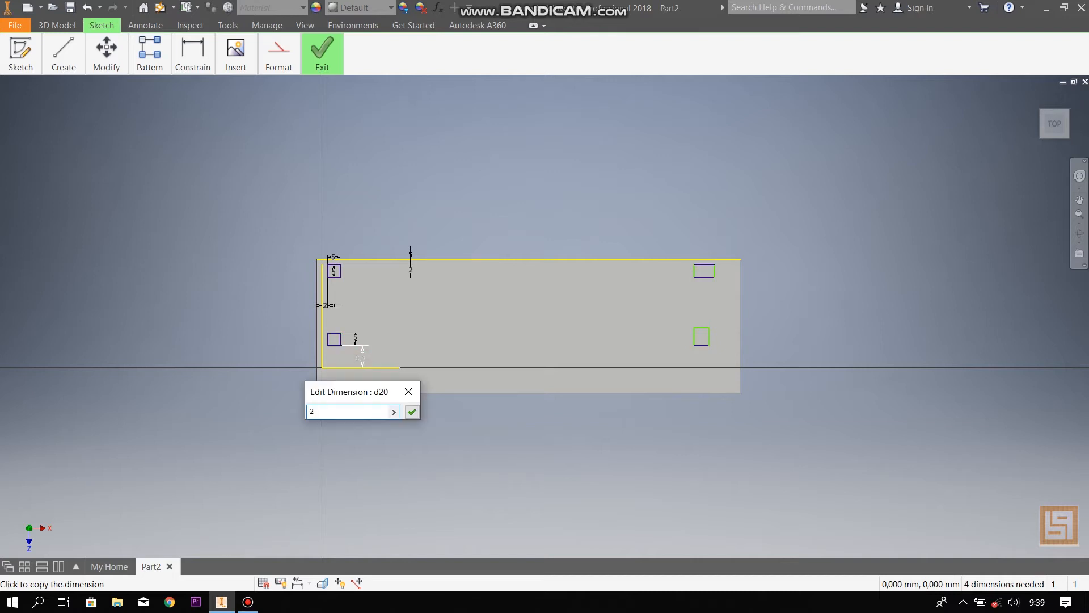
{"action": "key", "text": "Return"}
- Dimension the back-right rectangle 5 mm wide and 2 mm from the block's right edge
{"action": "left_click", "coordinate": [193, 54]}
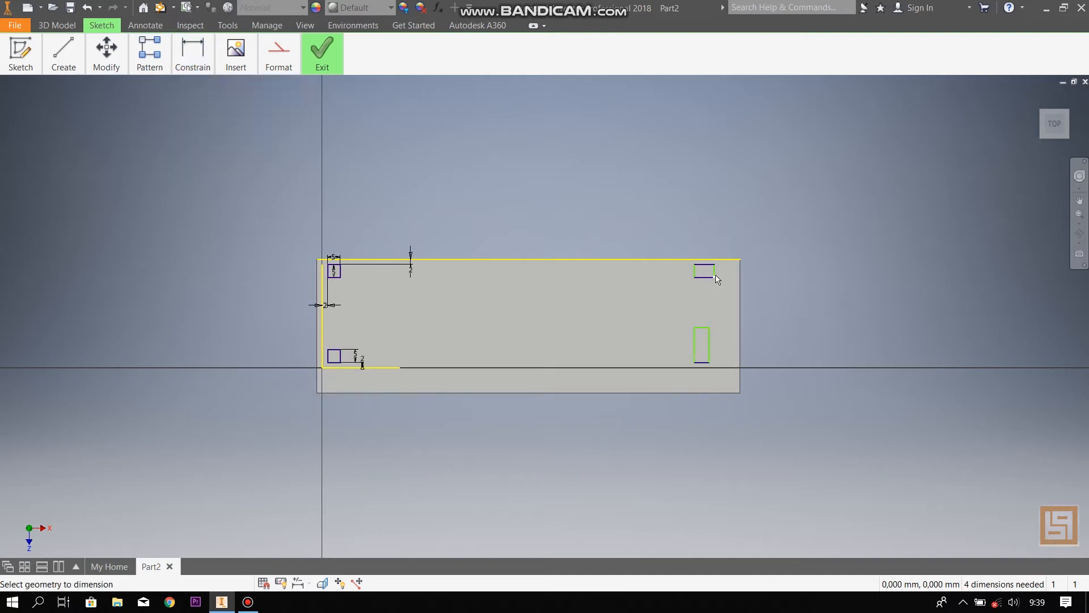
{"action": "left_click", "coordinate": [709, 231]}
{"action": "key", "text": "Return"}
{"action": "left_click", "coordinate": [720, 241]}
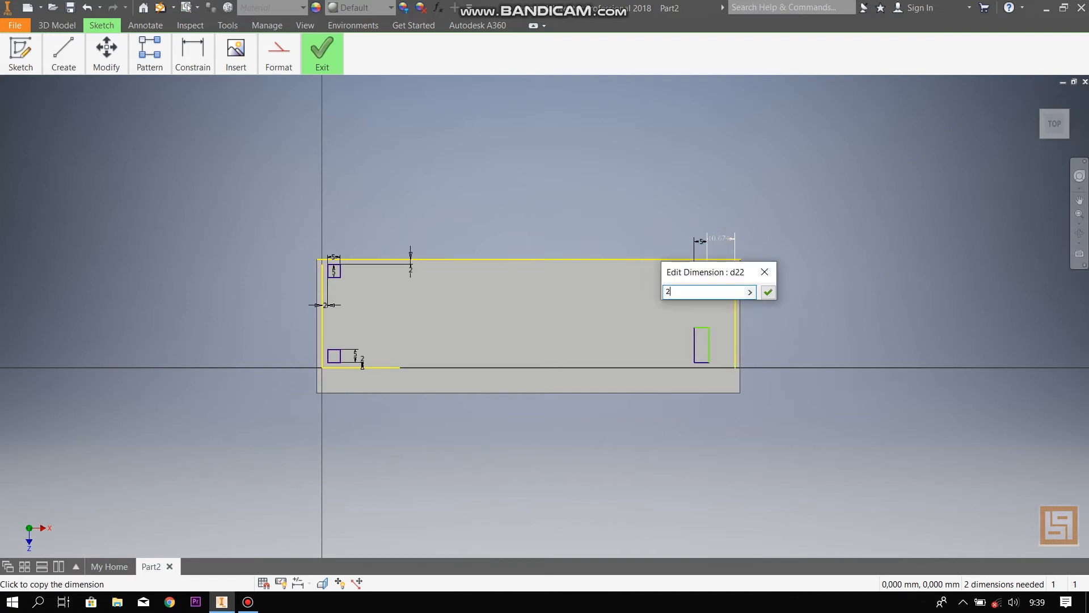
{"action": "type", "text": "2"}
{"action": "key", "text": "Return"}
- Dimension the front-right rectangle as a 5 mm square
{"action": "left_click", "coordinate": [686, 352]}
{"action": "type", "text": "5"}
{"action": "key", "text": "Return"}
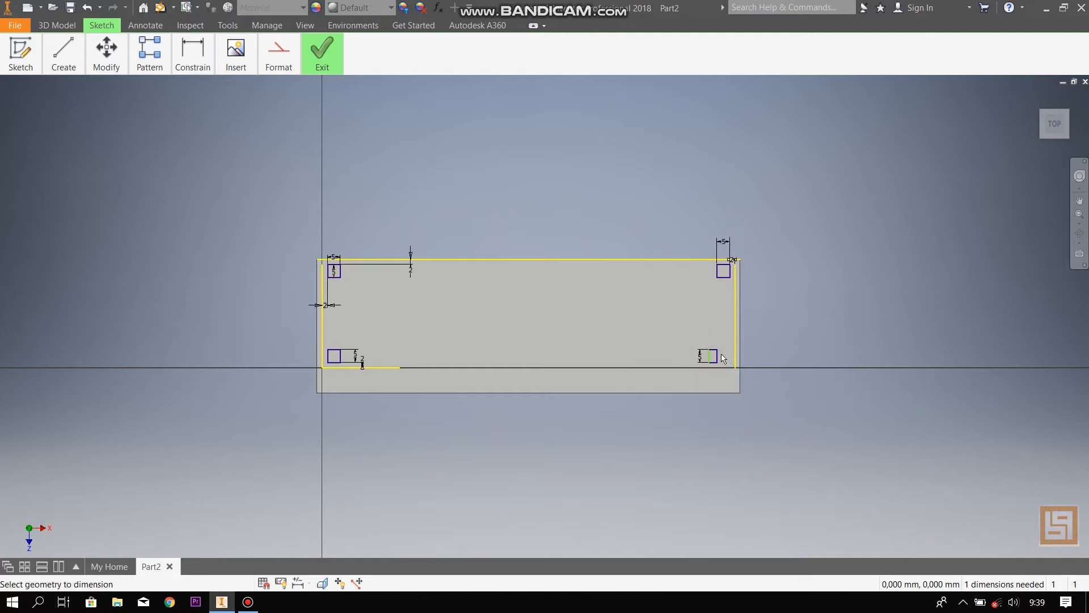
{"action": "left_click", "coordinate": [715, 339]}
{"action": "type", "text": "5"}
{"action": "key", "text": "Return"}
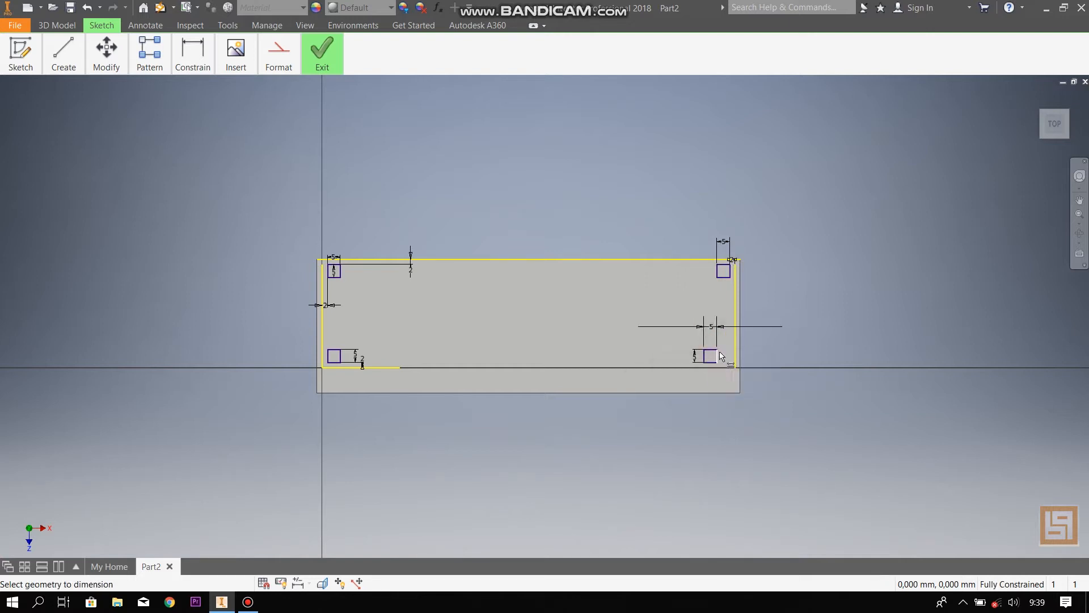
- Try to dimension the front-right square's position from the block's right edge
{"action": "left_click", "coordinate": [731, 393]}
{"action": "left_click", "coordinate": [232, 125]}
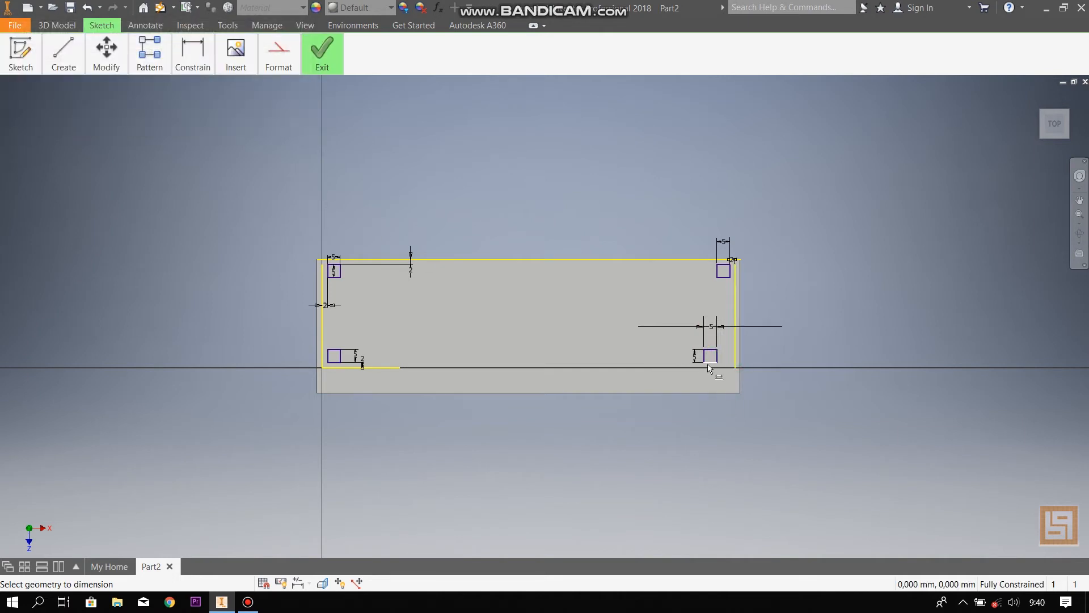
{"action": "left_click", "coordinate": [815, 353]}
{"action": "left_click", "coordinate": [232, 126]}
{"action": "scroll", "coordinate": [800, 417], "scroll_direction": "up", "scroll_amount": 5}
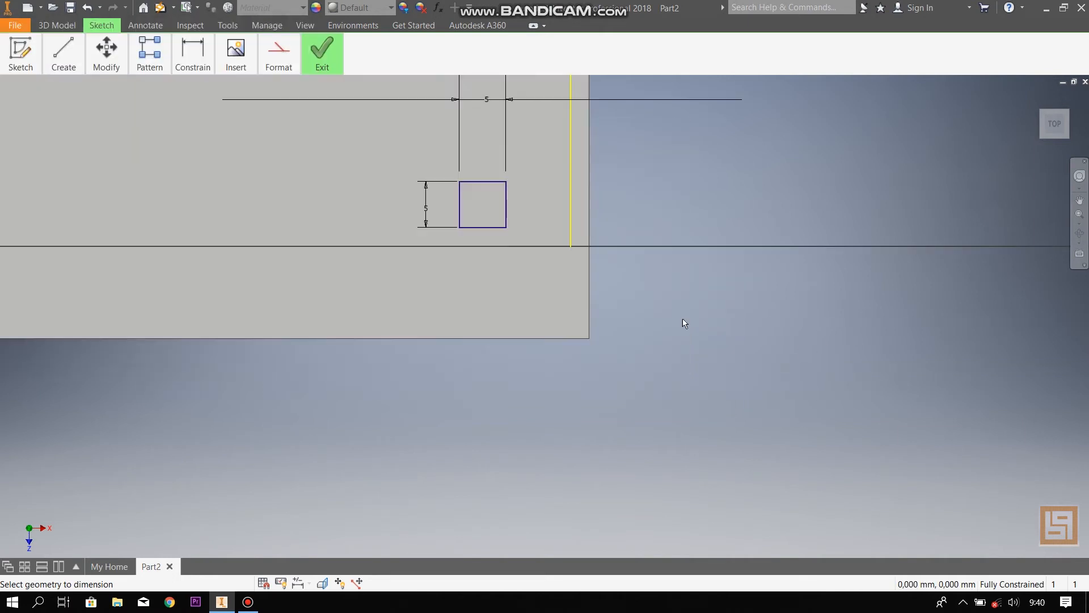
{"action": "left_click", "coordinate": [571, 233]}
{"action": "left_click", "coordinate": [540, 232]}
{"action": "left_click", "coordinate": [232, 125]}
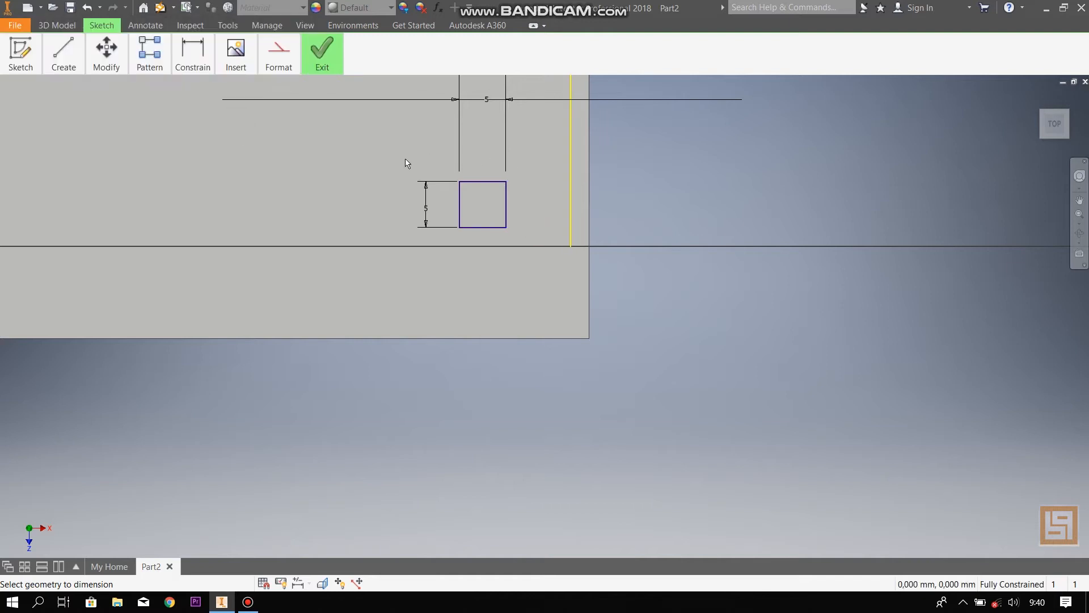
{"action": "key", "text": "Escape"}
- Delete the front-right square and redraw a small rectangle closer to the block's front-right corner
{"action": "left_click", "coordinate": [506, 211]}
{"action": "key", "text": "Delete"}
{"action": "key", "text": "Delete"}
{"action": "left_click", "coordinate": [63, 54]}
{"action": "left_click", "coordinate": [163, 99]}
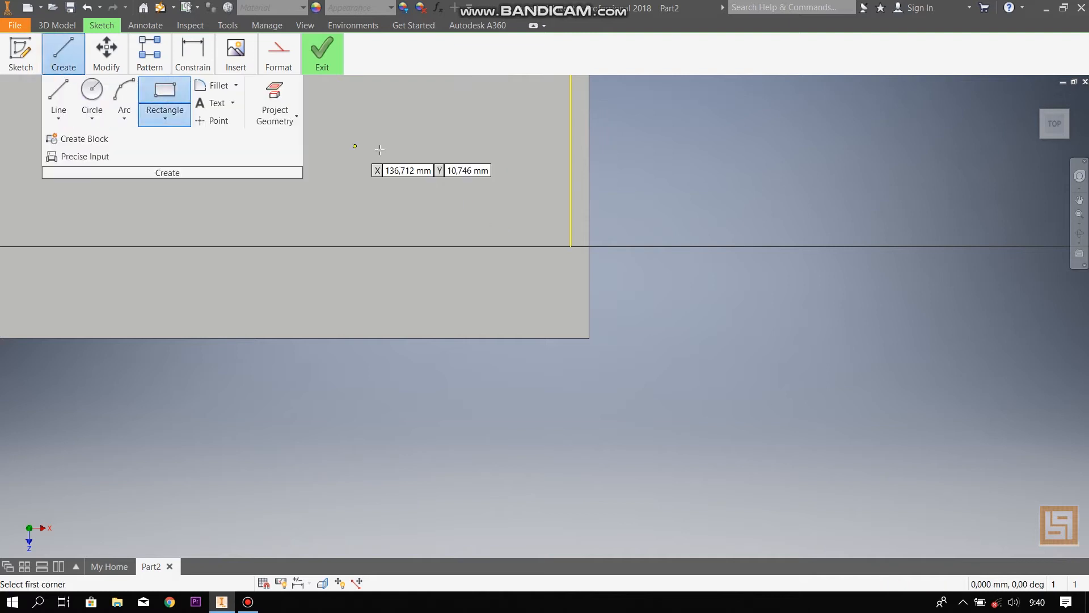
{"action": "left_click", "coordinate": [505, 204]}
{"action": "left_click", "coordinate": [540, 232]}
- Dimension the new front-right rectangle 2 mm from the block's right edge and 2 mm from its front edge
{"action": "left_click", "coordinate": [279, 54]}
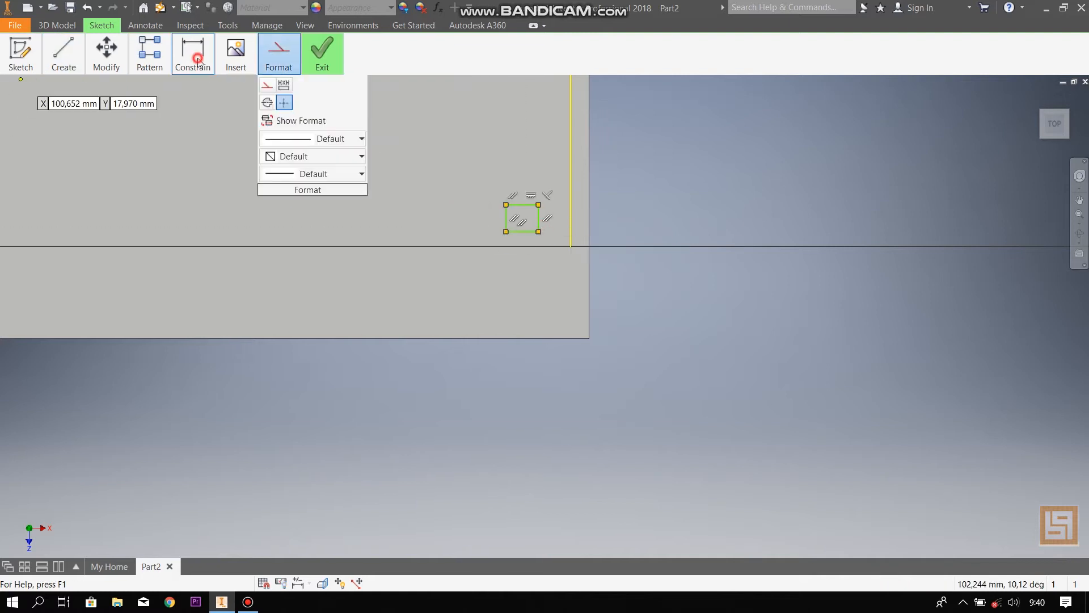
{"action": "left_click", "coordinate": [193, 54]}
{"action": "left_click", "coordinate": [191, 94]}
{"action": "left_click", "coordinate": [564, 233]}
{"action": "type", "text": "2"}
{"action": "key", "text": "Return"}
{"action": "left_click", "coordinate": [533, 247]}
{"action": "left_click", "coordinate": [492, 238]}
{"action": "type", "text": "2"}
{"action": "key", "text": "Return"}
- Set the new front-right rectangle's width and front-to-back length to 5 mm each
{"action": "left_click", "coordinate": [531, 205]}
{"action": "left_click", "coordinate": [530, 188]}
{"action": "type", "text": "5"}
{"action": "key", "text": "Return"}
{"action": "left_click", "coordinate": [508, 221]}
{"action": "left_click", "coordinate": [457, 222]}
{"action": "type", "text": "5"}
{"action": "key", "text": "Return"}
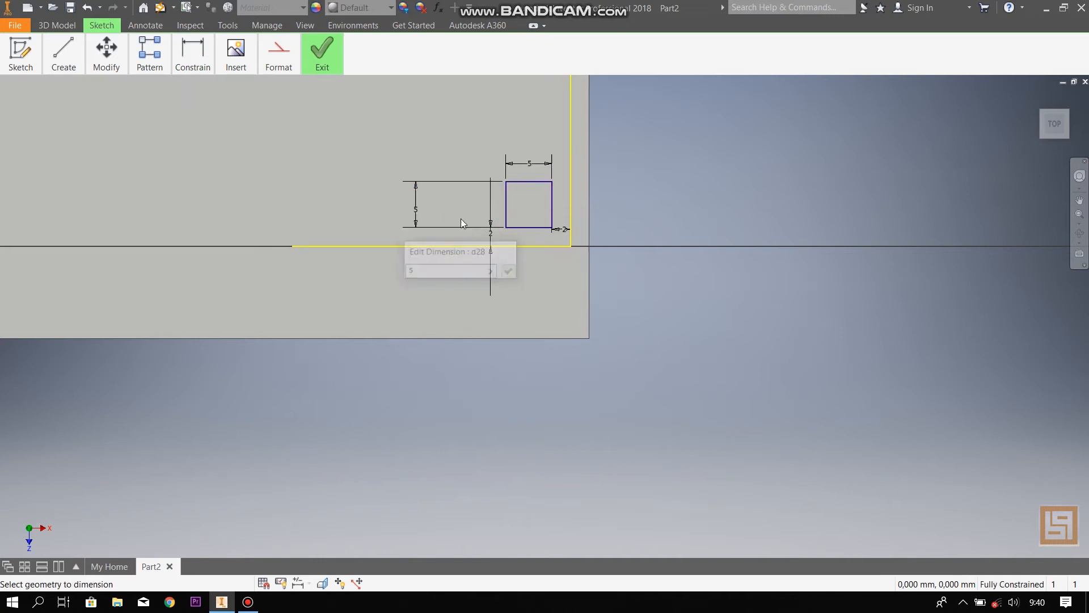
- Try to add the missing side dimensions to the front-left and back-right corner squares
{"action": "scroll", "coordinate": [632, 227], "scroll_direction": "down", "scroll_amount": 2}
{"action": "scroll", "coordinate": [632, 226], "scroll_direction": "up", "scroll_amount": 4}
{"action": "scroll", "coordinate": [658, 233], "scroll_direction": "down", "scroll_amount": 5}
{"action": "scroll", "coordinate": [413, 223], "scroll_direction": "up", "scroll_amount": 4}
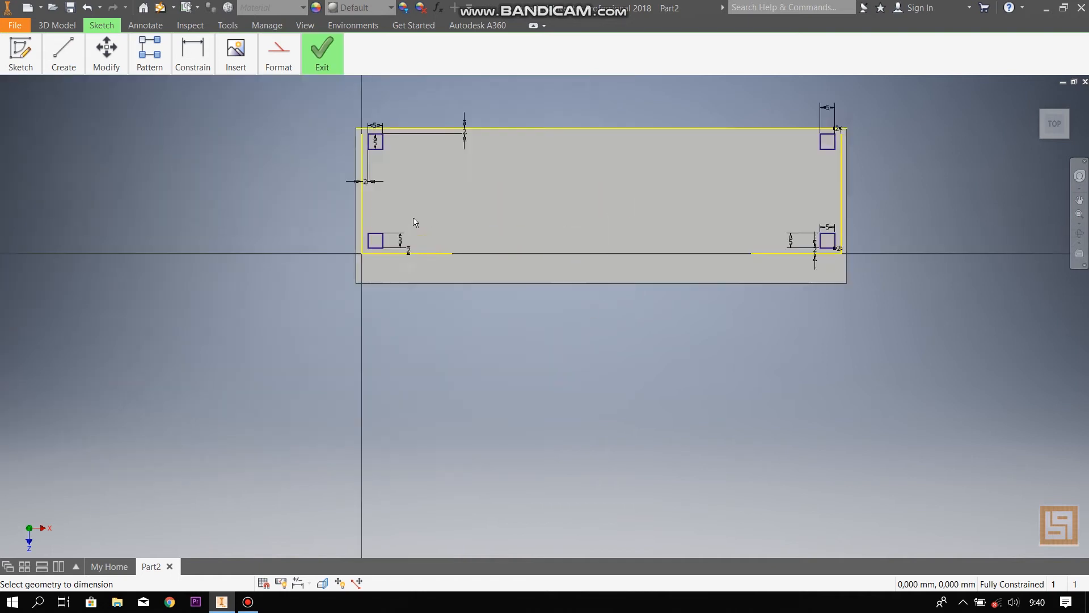
{"action": "left_click", "coordinate": [56, 25]}
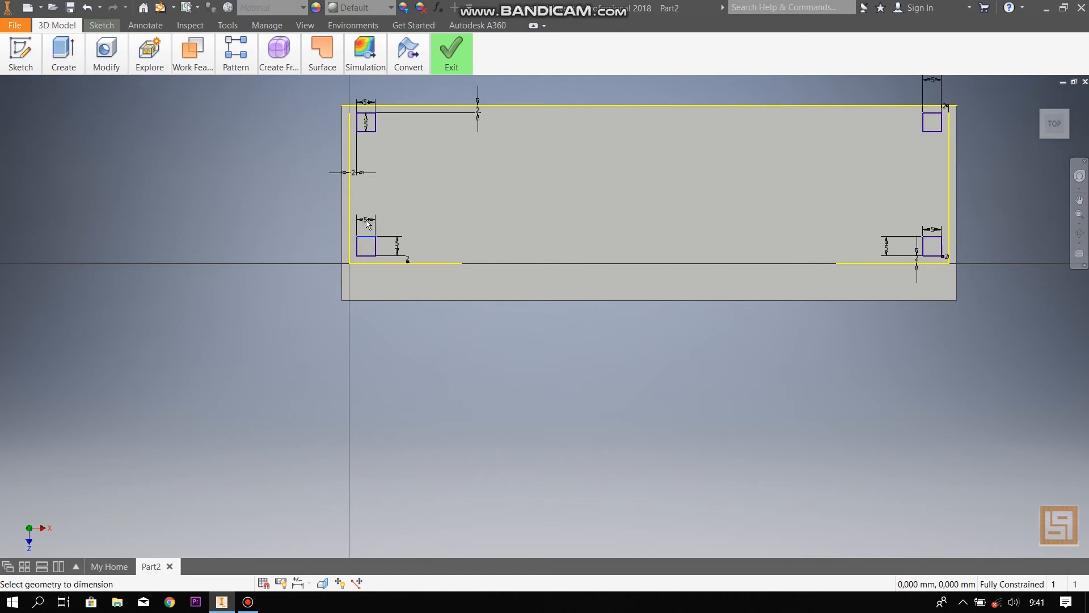
{"action": "left_click", "coordinate": [102, 25]}
{"action": "left_click", "coordinate": [200, 86]}
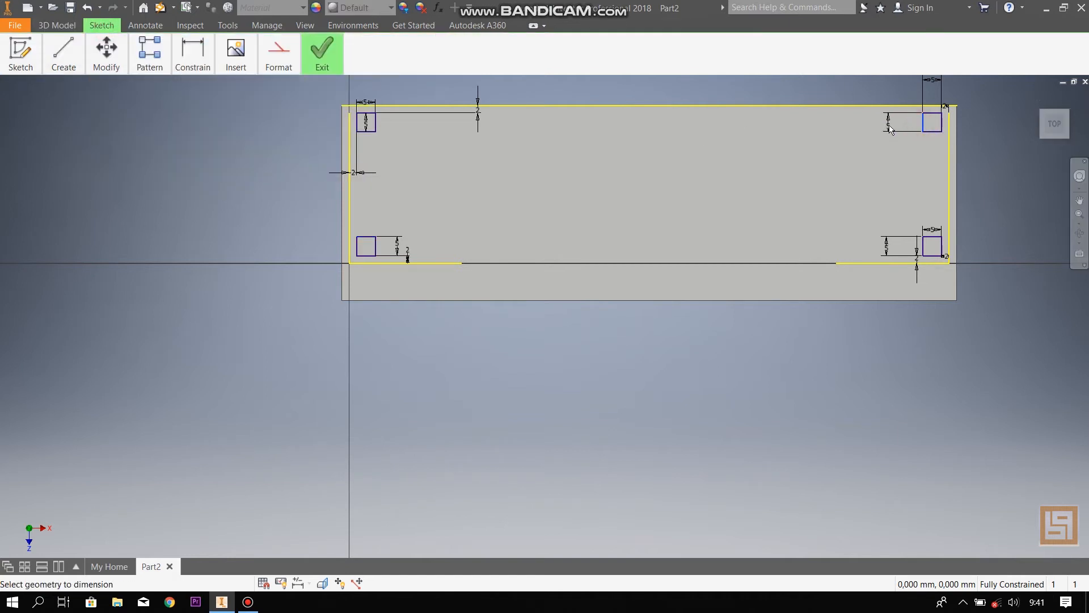
{"action": "left_click", "coordinate": [890, 131]}
{"action": "left_click", "coordinate": [231, 121]}
- Extrude the four corner squares 50 mm upward into posts
{"action": "left_click", "coordinate": [57, 26]}
{"action": "mouse_move", "coordinate": [63, 54]}
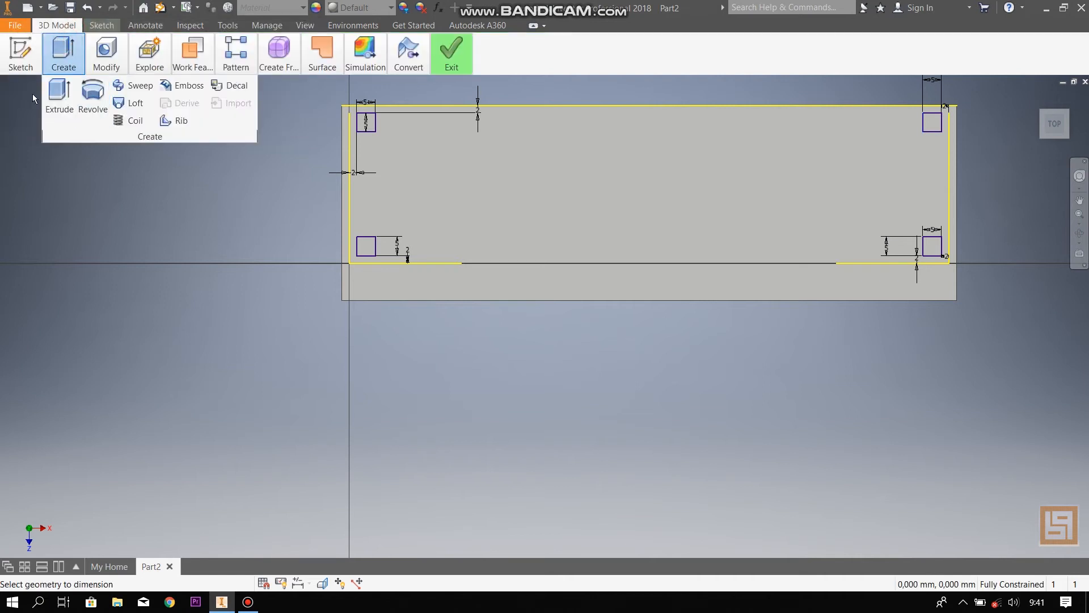
{"action": "left_click", "coordinate": [59, 93]}
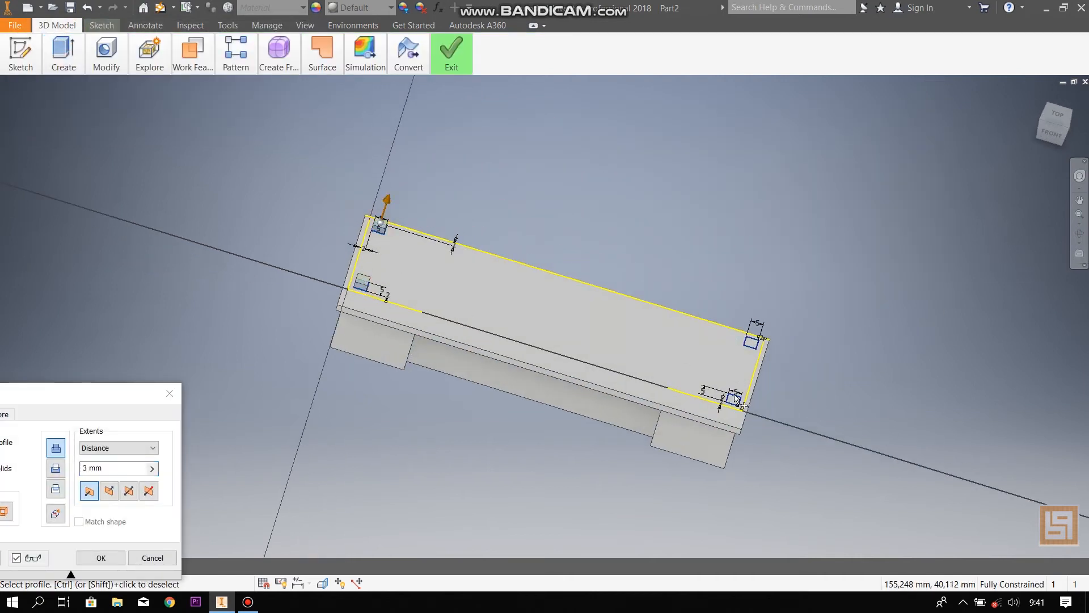
{"action": "left_click", "coordinate": [128, 466]}
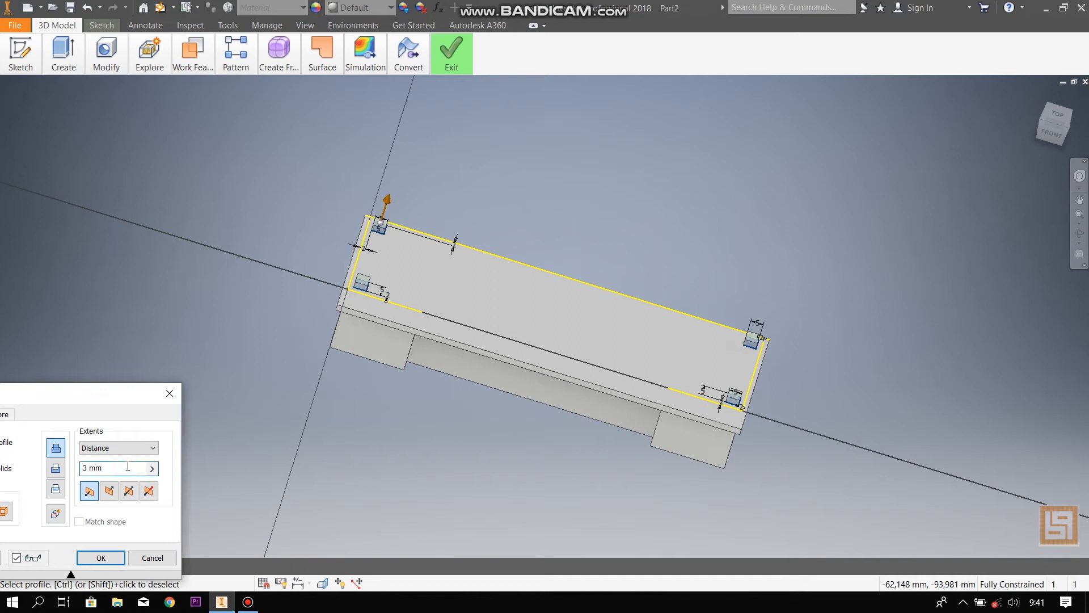
{"action": "type", "text": "10"}
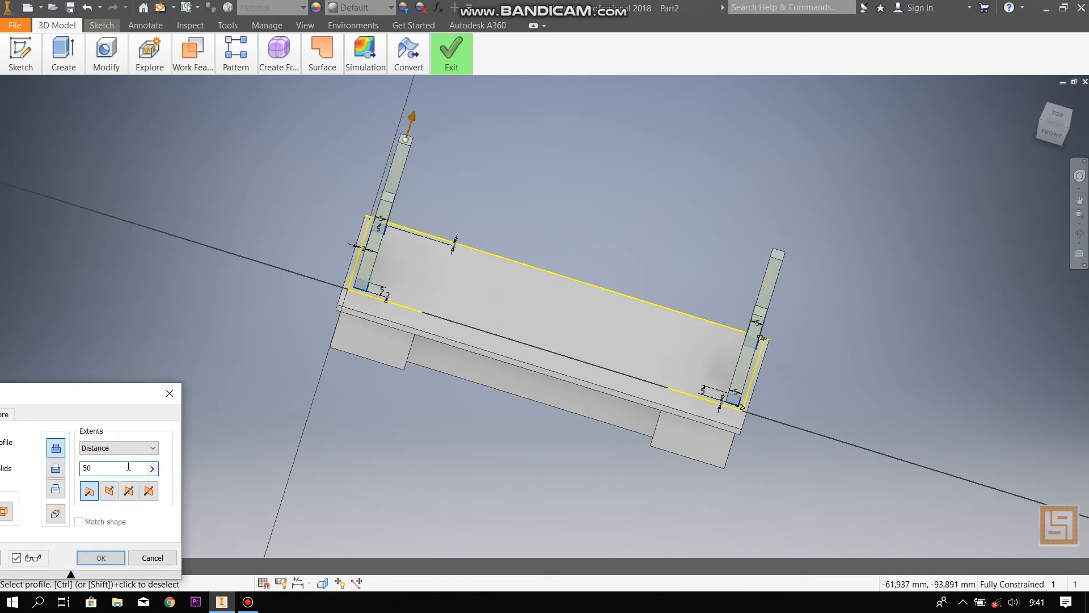
{"action": "left_click_drag", "start_coordinate": [1053, 123], "coordinate": [396, 473]}
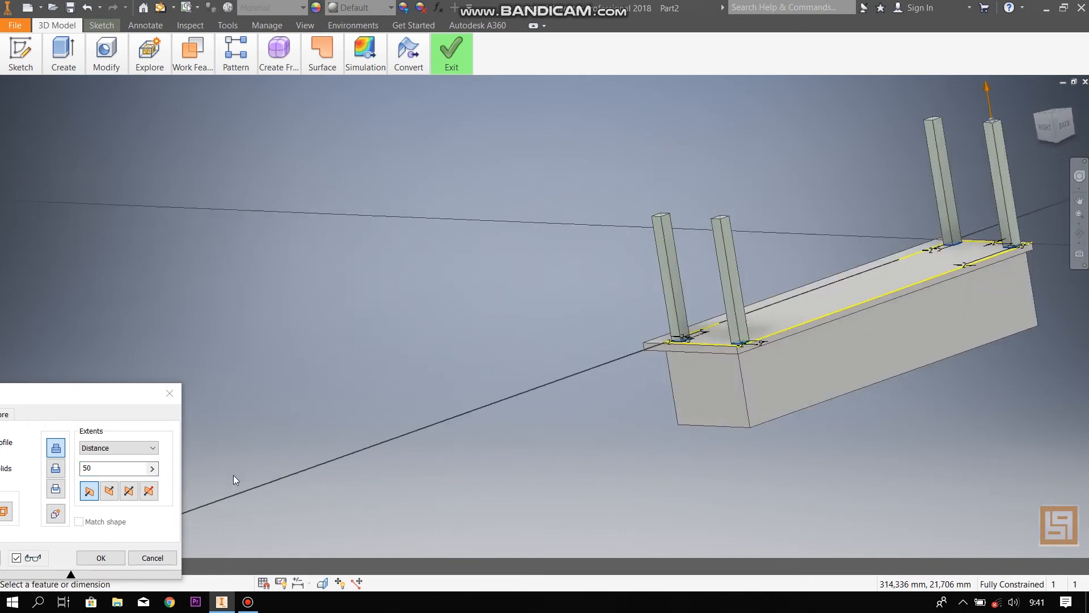
{"action": "left_click", "coordinate": [91, 557]}
- Start a sketch on the slab's top face and draw a narrow rectangle about 124 mm long and 2.5 mm wide between the front posts
{"action": "left_click", "coordinate": [18, 52]}
{"action": "left_click", "coordinate": [28, 105]}
{"action": "left_click", "coordinate": [925, 266]}
{"action": "mouse_move", "coordinate": [1054, 122]}
{"action": "left_mouse_down"}
{"action": "mouse_move", "coordinate": [1078, 85]}
{"action": "mouse_move", "coordinate": [1055, 82]}
{"action": "left_mouse_up"}
{"action": "left_click", "coordinate": [64, 56]}
{"action": "left_click", "coordinate": [163, 96]}
{"action": "left_click", "coordinate": [682, 236]}
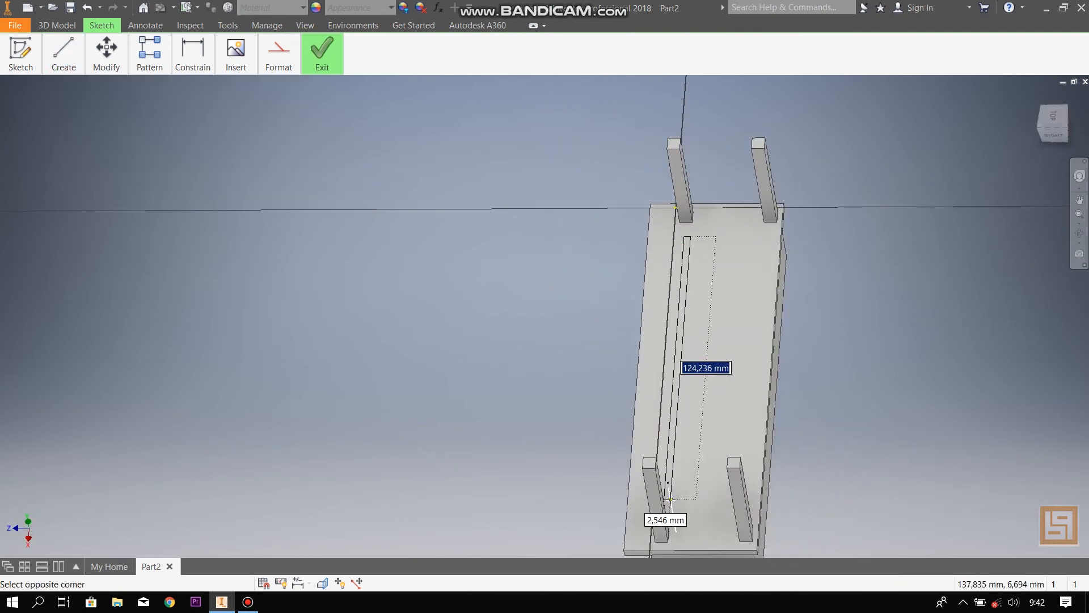
{"action": "left_click", "coordinate": [670, 499]}
- Draw a second narrow rectangle about 132 mm long near the slab's back edge, between the back posts
{"action": "middle_click_drag", "start_coordinate": [671, 500], "coordinate": [741, 492]}
{"action": "left_click", "coordinate": [1054, 119]}
{"action": "left_click", "coordinate": [590, 158]}
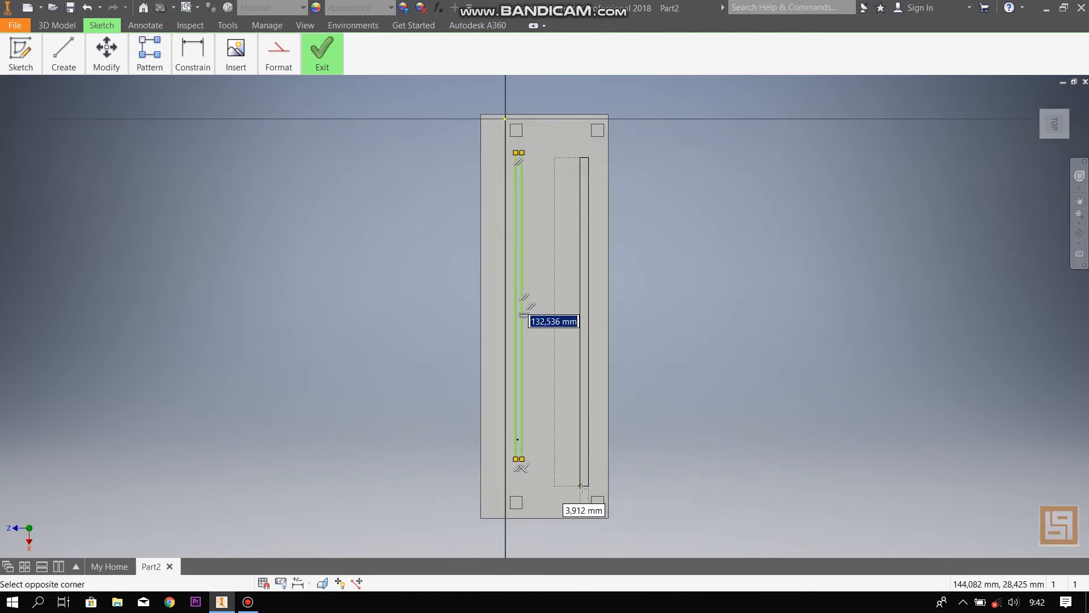
{"action": "left_click", "coordinate": [582, 484]}
- Draw a short narrow rectangle between the front and back posts at each end of the slab
{"action": "left_click", "coordinate": [530, 130]}
{"action": "left_click", "coordinate": [579, 138]}
{"action": "left_click", "coordinate": [536, 498]}
{"action": "left_click", "coordinate": [574, 506]}
- Dimension the front strip's left end 0 mm from the front-left post
{"action": "left_click", "coordinate": [198, 49]}
{"action": "left_click", "coordinate": [196, 98]}
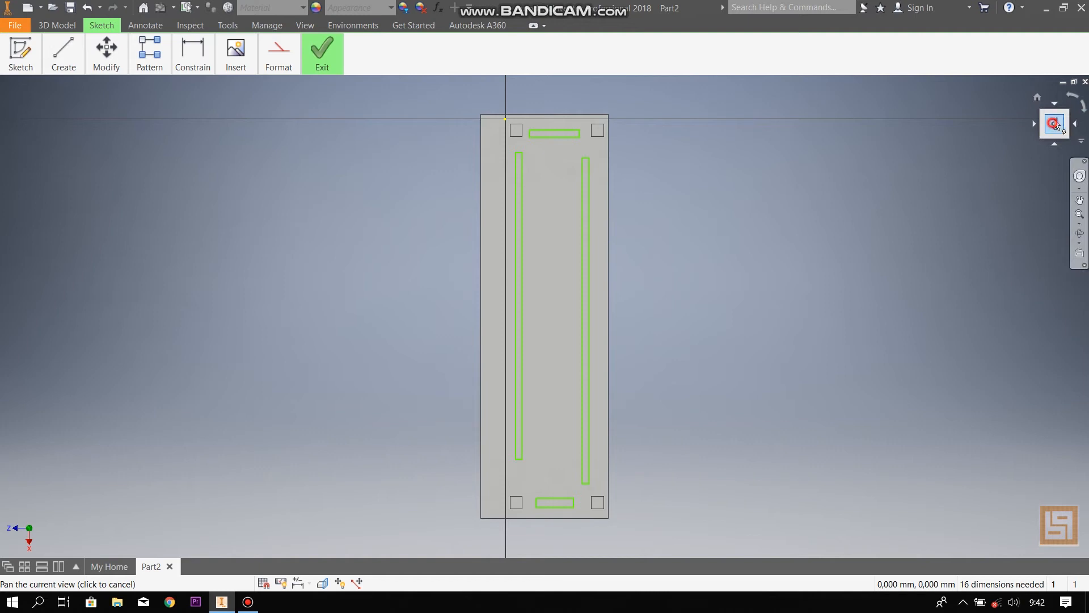
{"action": "left_click_drag", "start_coordinate": [1053, 122], "coordinate": [1055, 113]}
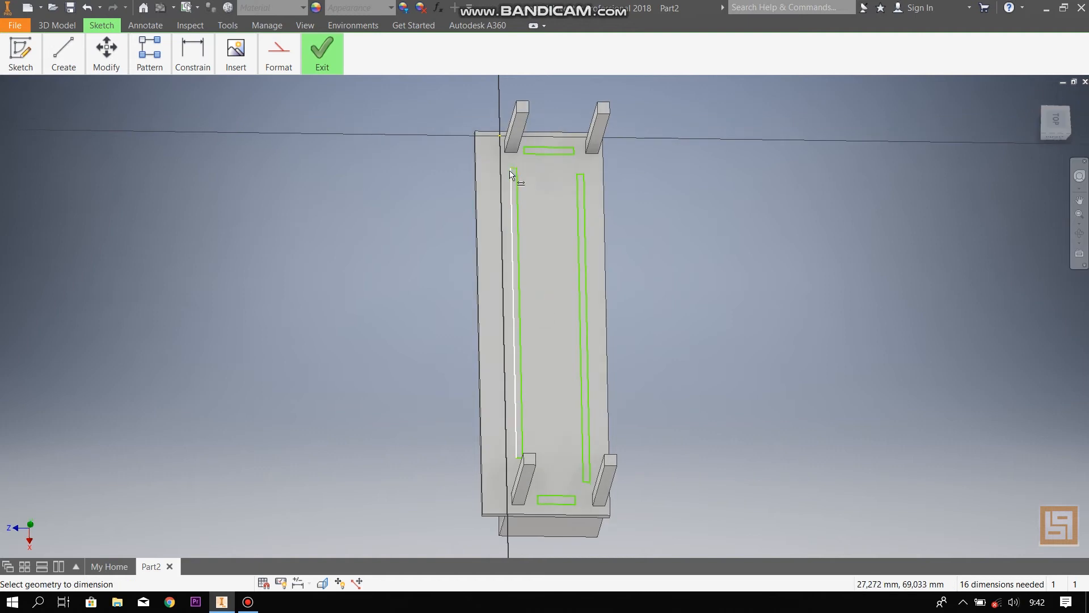
{"action": "scroll", "coordinate": [510, 173], "scroll_direction": "up", "scroll_amount": 5}
{"action": "left_click", "coordinate": [523, 108]}
{"action": "left_click", "coordinate": [519, 166]}
{"action": "type", "text": "0"}
{"action": "key", "text": "Return"}
- Set the front strip's width to 4 mm and its offset from the front-left post's outer front edge to 0,5 mm
{"action": "left_click", "coordinate": [512, 176]}
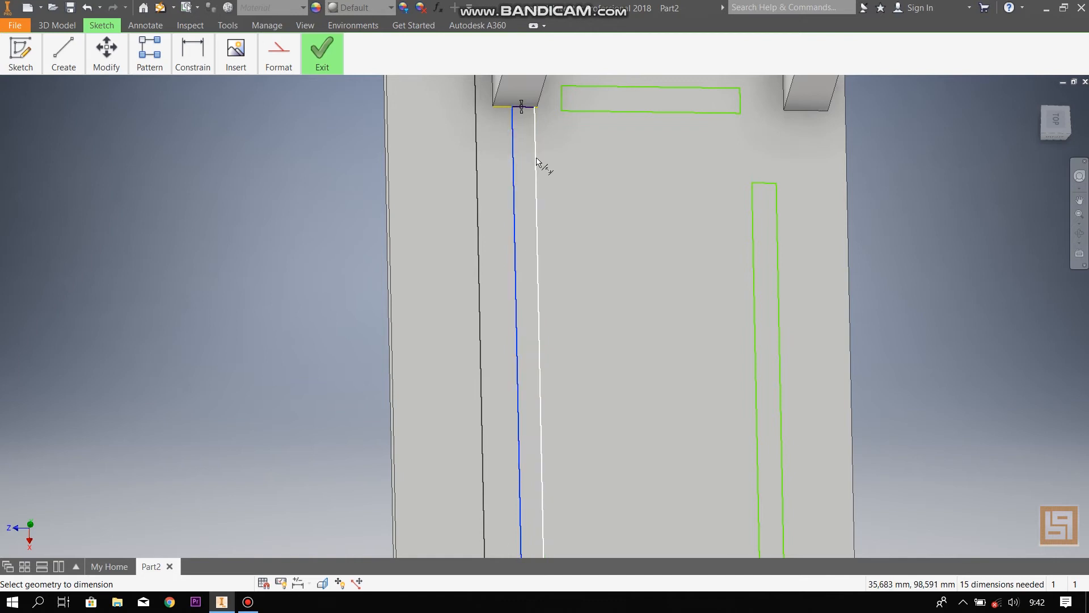
{"action": "left_click", "coordinate": [537, 166]}
{"action": "left_click", "coordinate": [529, 174]}
{"action": "key", "text": "Return"}
{"action": "left_click", "coordinate": [514, 171]}
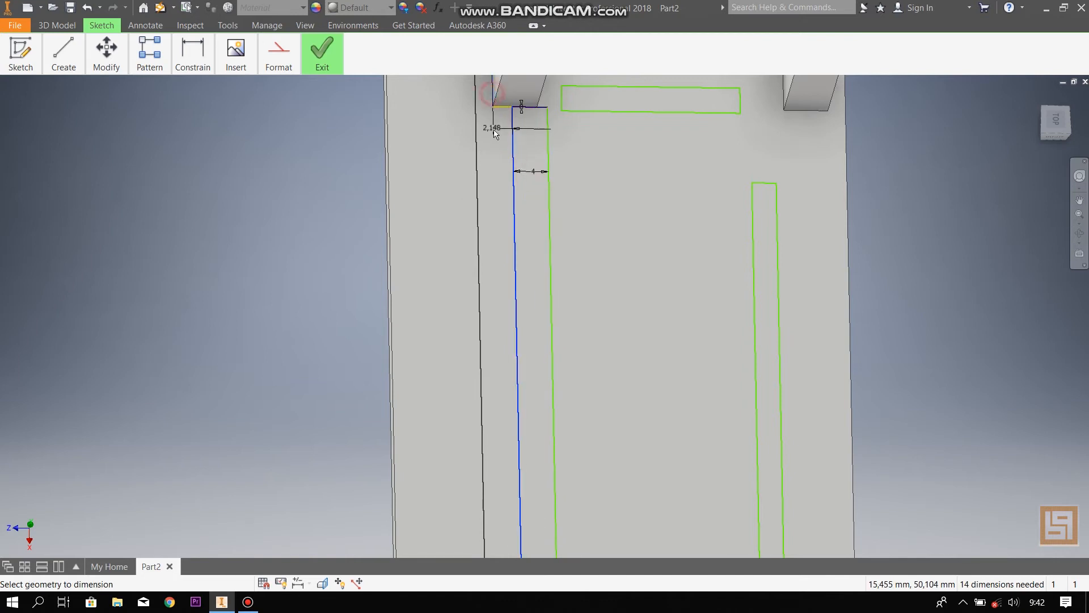
{"action": "left_click", "coordinate": [501, 138]}
{"action": "key", "text": "Return"}
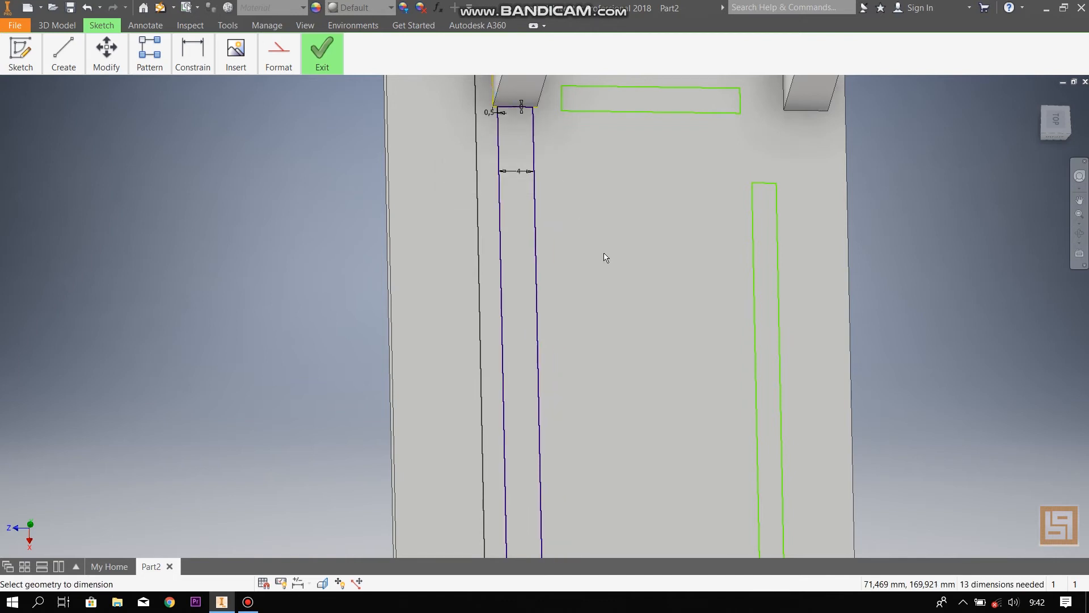
- Dimension the front strip's right end 0 mm from the front-right post
{"action": "scroll", "coordinate": [594, 317], "scroll_direction": "down", "scroll_amount": 5}
{"action": "scroll", "coordinate": [628, 127], "scroll_direction": "up", "scroll_amount": 7}
{"action": "middle_click_drag", "start_coordinate": [597, 443], "coordinate": [671, 395], "text": "shift"}
{"action": "left_click", "coordinate": [679, 439]}
{"action": "type", "text": "0"}
{"action": "key", "text": "Return"}
- Dimension the right-end strip 0 mm from the back-right post, 4 mm wide and 0,5 mm in from the post's inner side
{"action": "left_click", "coordinate": [811, 376]}
{"action": "left_click", "coordinate": [789, 387]}
{"action": "type", "text": "0"}
{"action": "key", "text": "Return"}
{"action": "left_click", "coordinate": [782, 389]}
{"action": "left_click", "coordinate": [763, 387]}
{"action": "key", "text": "Return"}
{"action": "left_click", "coordinate": [788, 379]}
{"action": "left_click", "coordinate": [756, 391]}
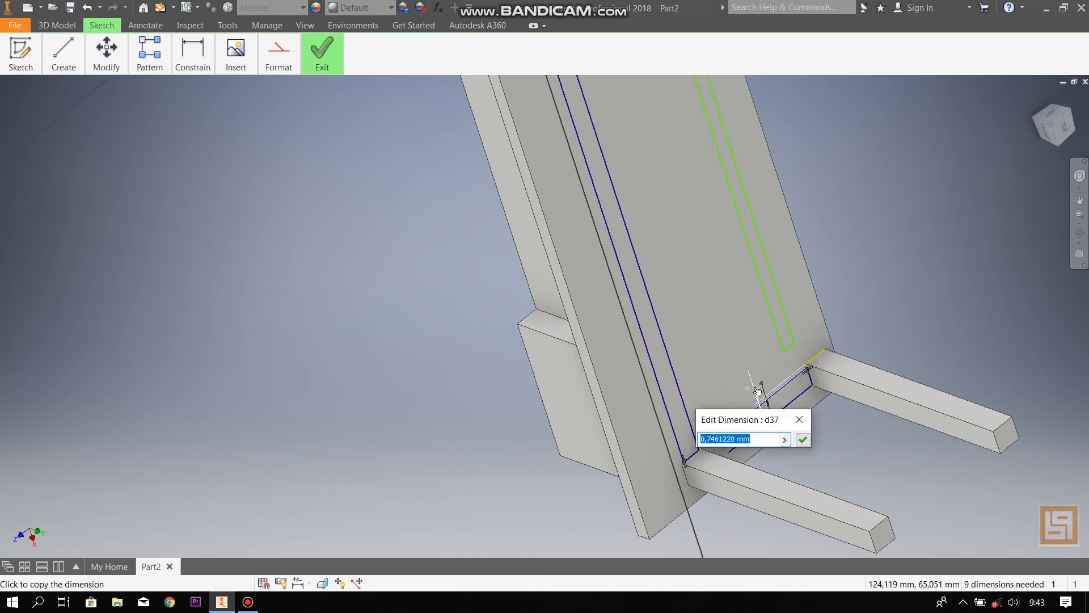
{"action": "key", "text": "Return"}
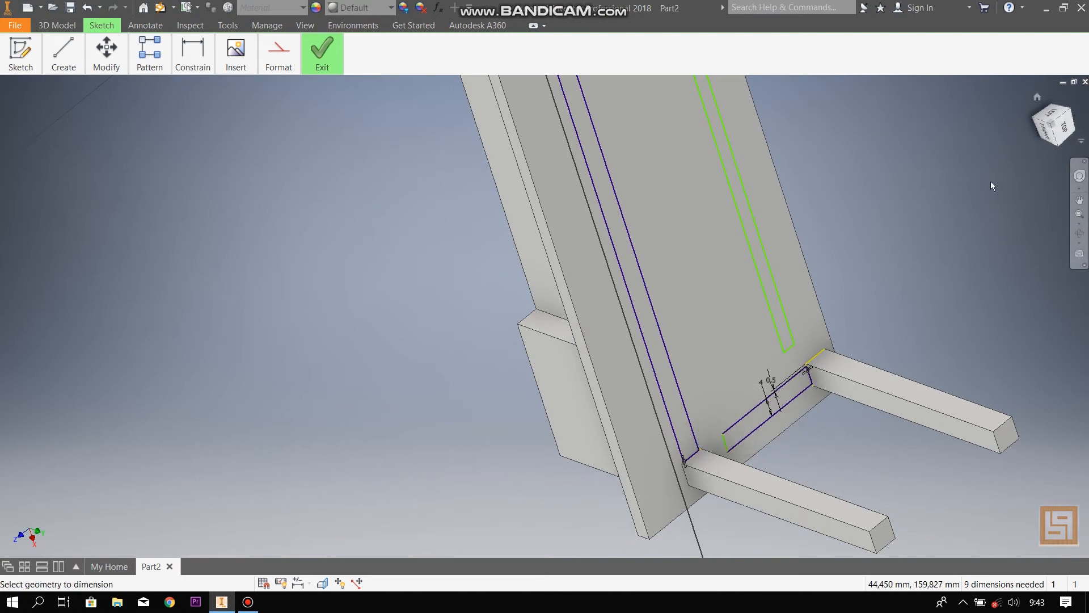
- Dimension the right-end strip's front end 0 mm from the front-right post
{"action": "scroll", "coordinate": [642, 382], "scroll_direction": "down", "scroll_amount": 5}
{"action": "middle_click_drag", "start_coordinate": [642, 382], "coordinate": [574, 608]}
{"action": "left_click", "coordinate": [569, 462]}
{"action": "type", "text": "0"}
{"action": "key", "text": "Return"}
- Dimension the back strip 0,5 mm in from the back-right post's outer back edge and set its width to 4 mm
{"action": "left_click", "coordinate": [792, 228]}
{"action": "left_click", "coordinate": [958, 286]}
{"action": "left_click", "coordinate": [872, 257]}
{"action": "type", "text": "0.5"}
{"action": "key", "text": "Return"}
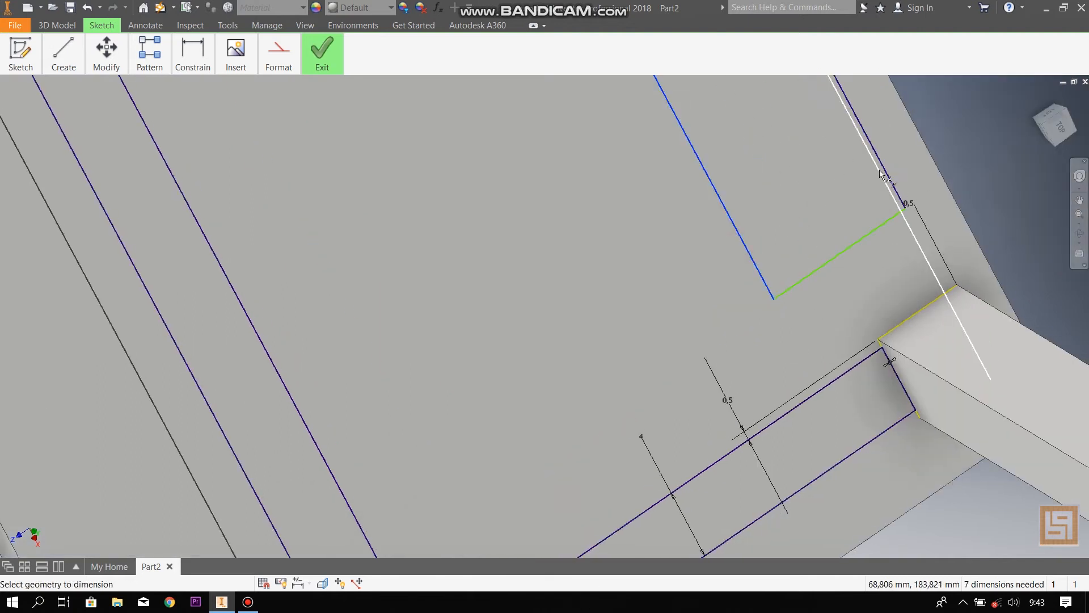
{"action": "left_click", "coordinate": [882, 171]}
{"action": "left_click", "coordinate": [815, 209]}
{"action": "type", "text": "4"}
{"action": "key", "text": "Return"}
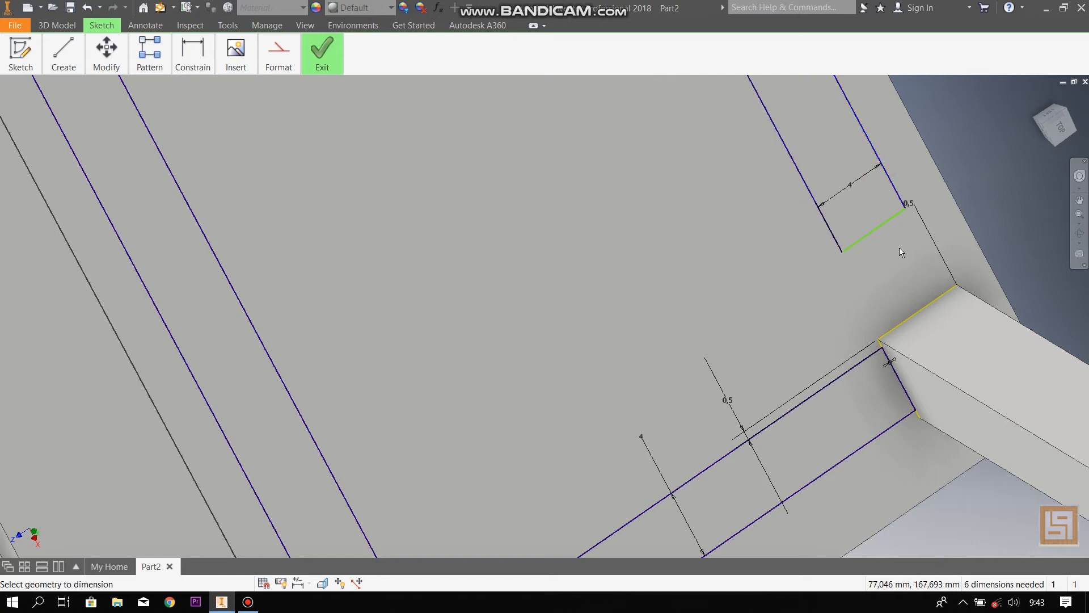
- Dimension the back strip's two ends 0 mm from the back-right and back-left posts
{"action": "left_click", "coordinate": [925, 309]}
{"action": "left_click", "coordinate": [897, 287]}
{"action": "type", "text": "0"}
{"action": "key", "text": "Return"}
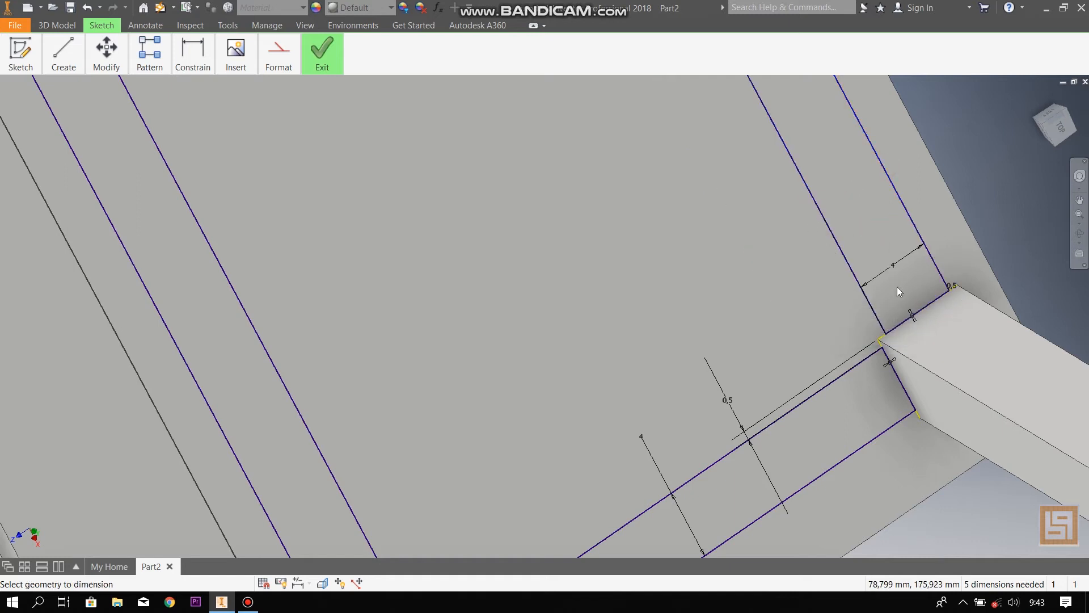
{"action": "scroll", "coordinate": [795, 264], "scroll_direction": "down", "scroll_amount": 3}
{"action": "scroll", "coordinate": [794, 264], "scroll_direction": "up", "scroll_amount": 4}
{"action": "middle_click_drag", "start_coordinate": [794, 264], "coordinate": [783, 567]}
{"action": "scroll", "coordinate": [818, 339], "scroll_direction": "up", "scroll_amount": 3}
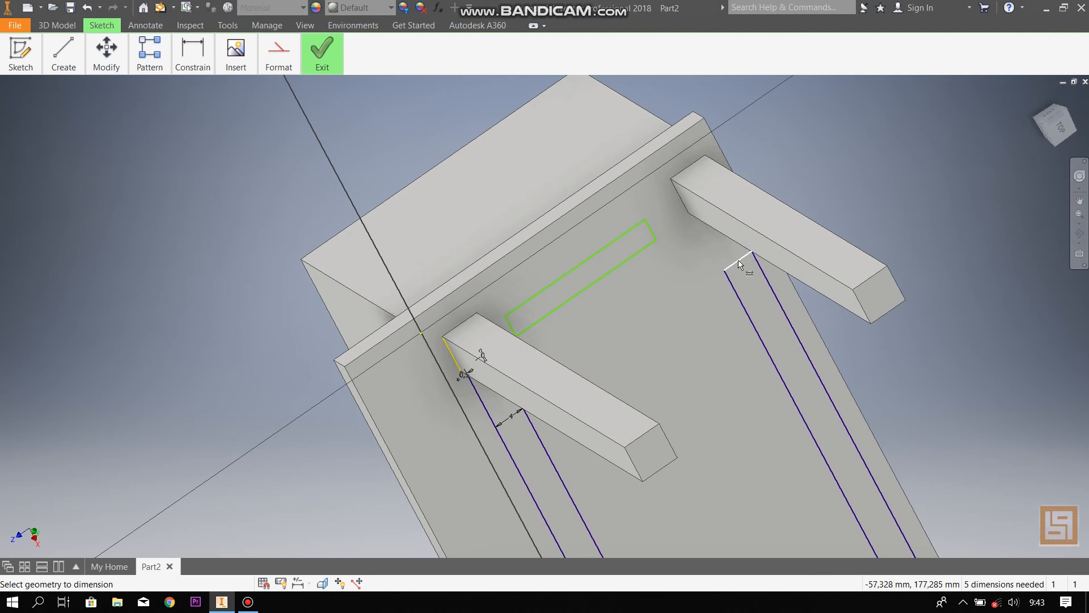
{"action": "left_click", "coordinate": [700, 212]}
{"action": "type", "text": "0"}
{"action": "key", "text": "Return"}
- Dimension the left-end strip against the back-left post with distances of 0 mm and 0,5 mm
{"action": "left_click", "coordinate": [617, 238]}
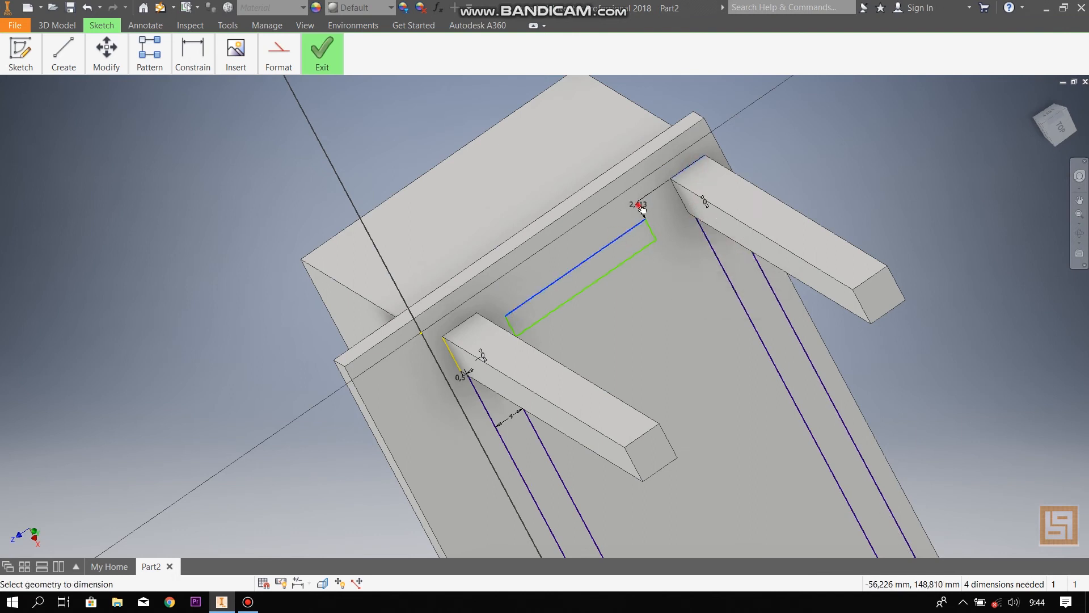
{"action": "left_click", "coordinate": [640, 209]}
{"action": "type", "text": "0"}
{"action": "key", "text": "Return"}
{"action": "left_click", "coordinate": [684, 204]}
{"action": "left_click", "coordinate": [661, 242]}
{"action": "type", "text": "0,5"}
{"action": "key", "text": "Return"}
- Set the left-end strip's width to 4 mm and the distance from its front end to the front-left post to 0 mm
{"action": "left_click", "coordinate": [630, 215]}
{"action": "type", "text": "4"}
{"action": "key", "text": "Return"}
{"action": "left_click", "coordinate": [486, 334]}
{"action": "left_click", "coordinate": [524, 320]}
{"action": "type", "text": "0"}
{"action": "key", "text": "Return"}
- Try to extrude all four strips between the posts 8 mm upward
{"action": "scroll", "coordinate": [656, 311], "scroll_direction": "down", "scroll_amount": 5}
{"action": "scroll", "coordinate": [656, 311], "scroll_direction": "up", "scroll_amount": 8}
{"action": "middle_click_drag", "start_coordinate": [573, 324], "coordinate": [244, 263]}
{"action": "left_click", "coordinate": [57, 25]}
{"action": "left_click", "coordinate": [64, 53]}
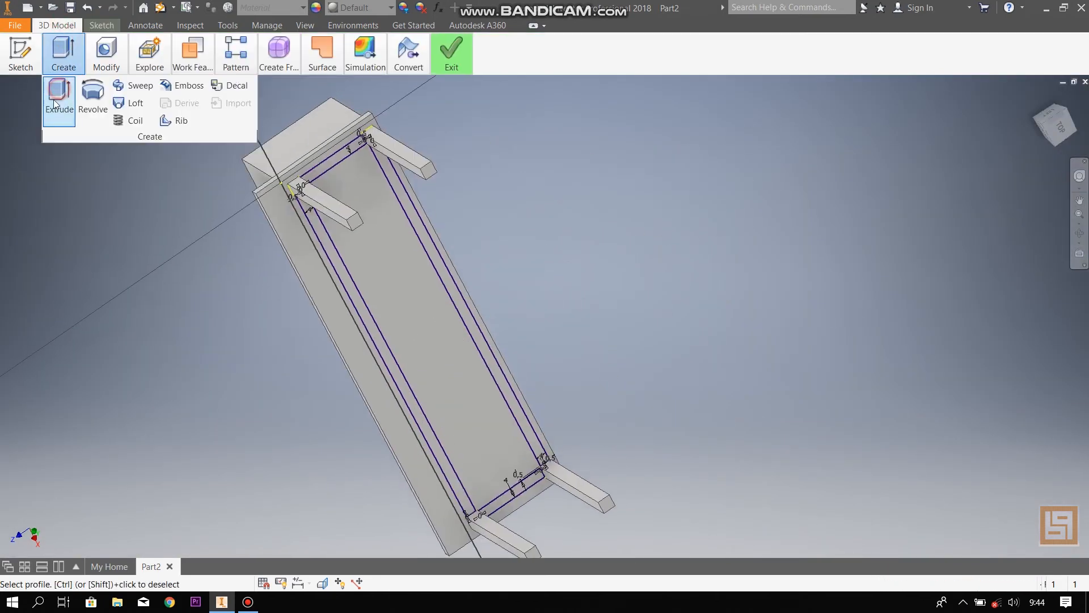
{"action": "left_click", "coordinate": [57, 101]}
{"action": "left_click", "coordinate": [338, 159]}
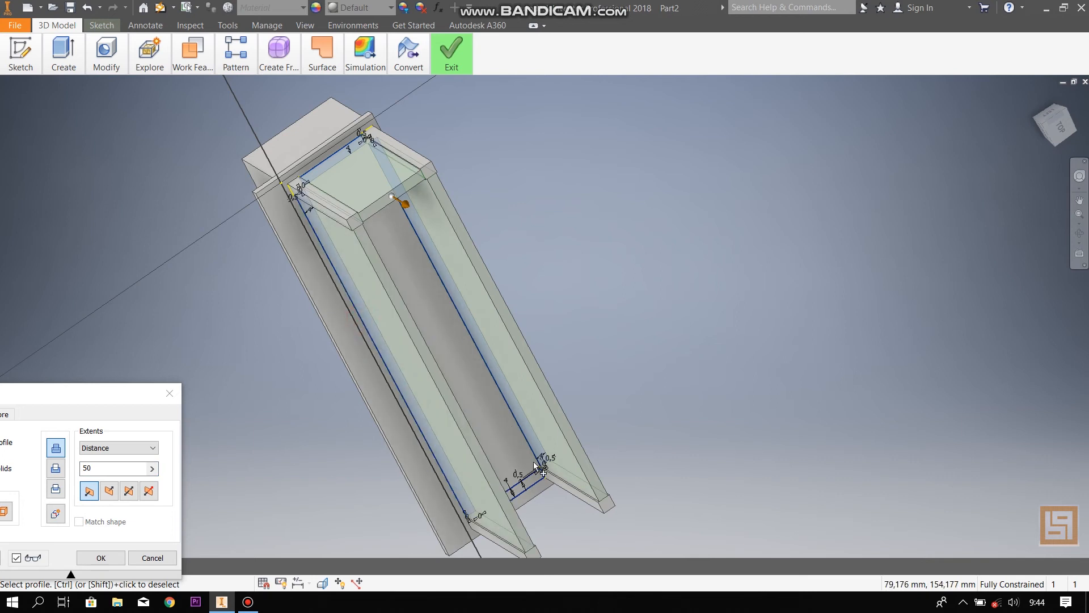
{"action": "left_click", "coordinate": [1057, 125]}
{"action": "left_click", "coordinate": [1074, 101]}
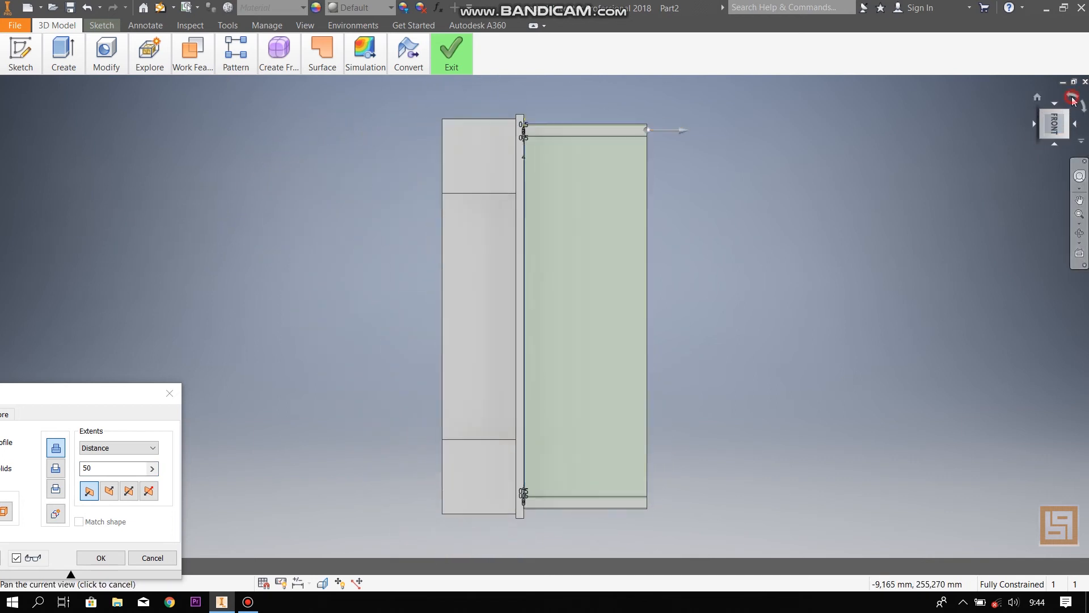
{"action": "left_click", "coordinate": [1037, 97]}
{"action": "double_click", "coordinate": [114, 468]}
{"action": "type", "text": "2"}
{"action": "type", "text": "0"}
{"action": "type", "text": "8"}
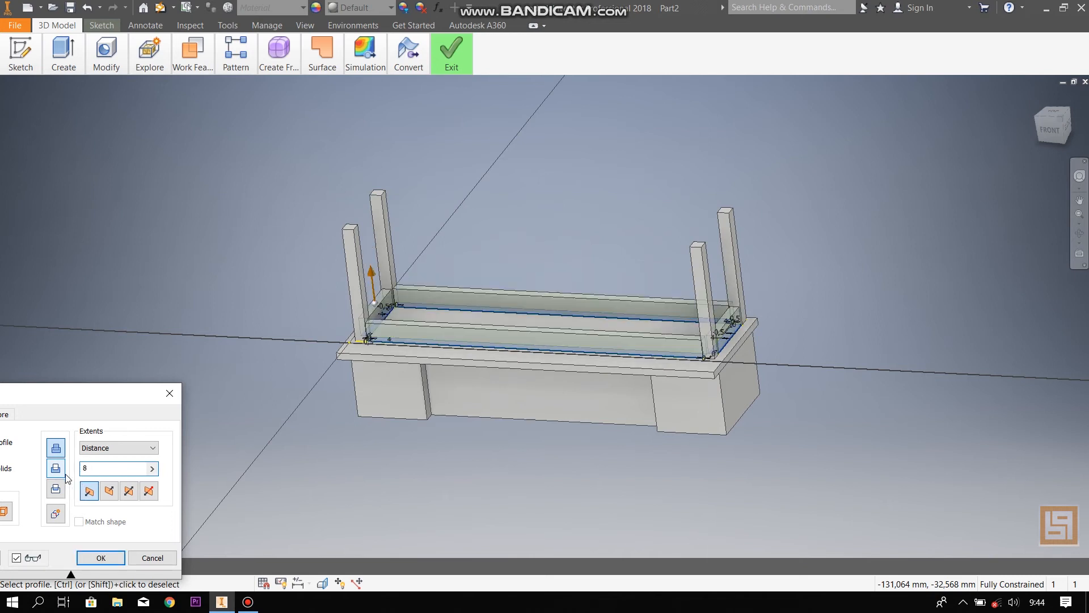
{"action": "left_click", "coordinate": [153, 558]}
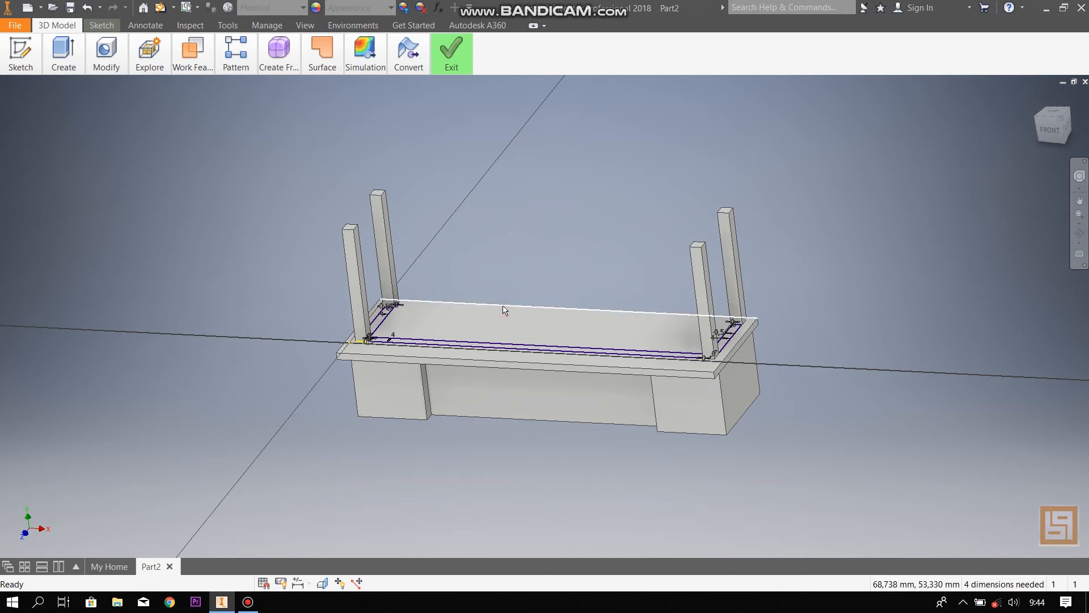
- Extrude only the front strip and the two end strips 10 mm upward
{"action": "left_click", "coordinate": [64, 54]}
{"action": "left_click", "coordinate": [57, 93]}
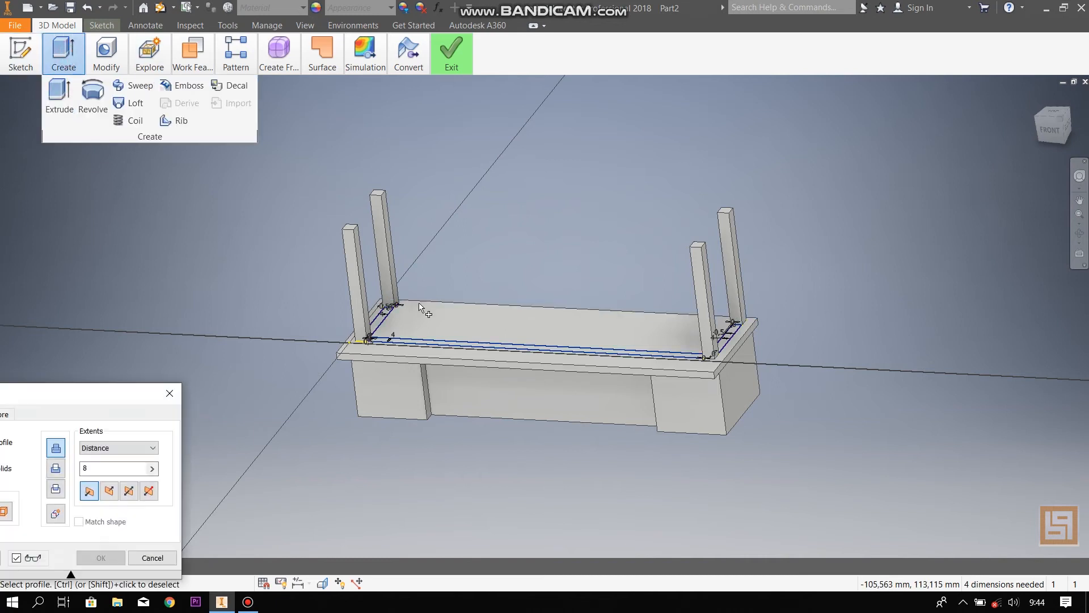
{"action": "left_click", "coordinate": [420, 343]}
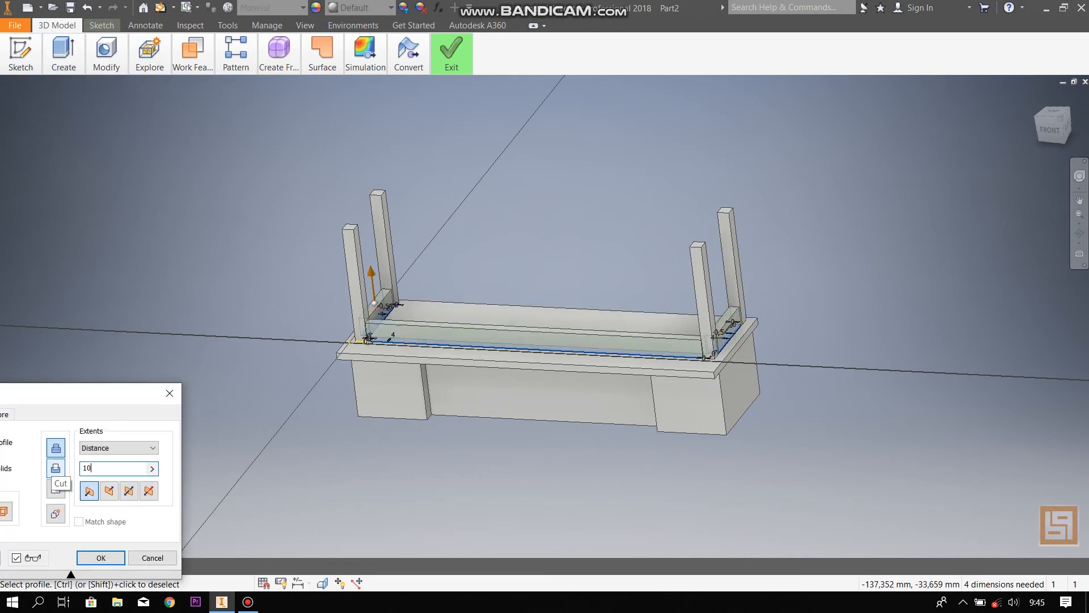
{"action": "left_click", "coordinate": [101, 558]}
- Sketch a rectangle on the plane of the post tops, starting at the slab's back-left corner and spanning all four posts
{"action": "left_click_drag", "start_coordinate": [1063, 142], "coordinate": [1021, 164]}
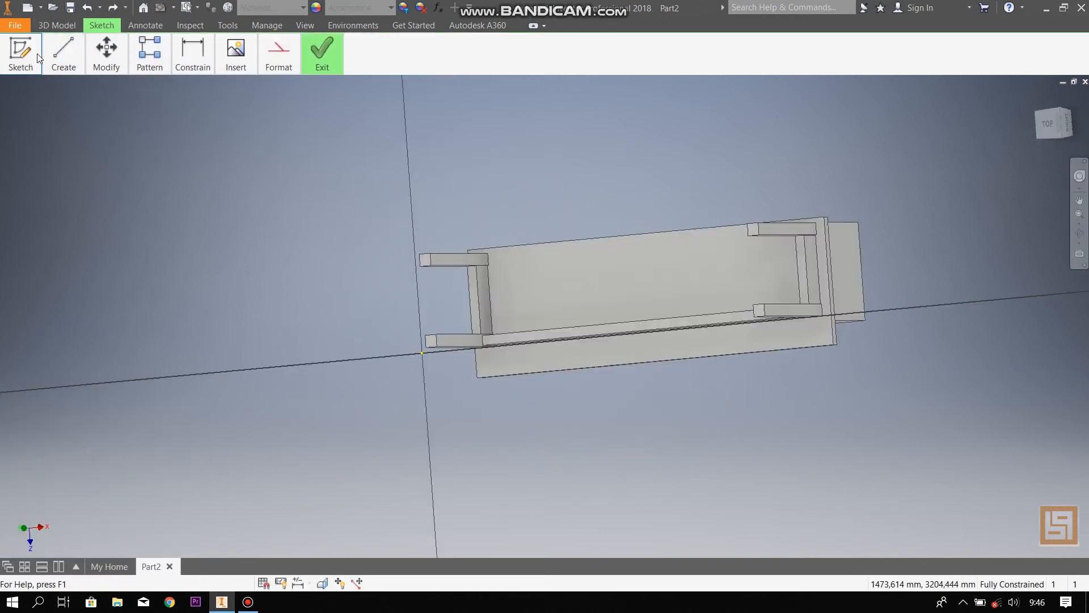
{"action": "mouse_move", "coordinate": [109, 69]}
{"action": "mouse_move", "coordinate": [64, 57]}
{"action": "left_click", "coordinate": [164, 96]}
{"action": "left_click", "coordinate": [1048, 124]}
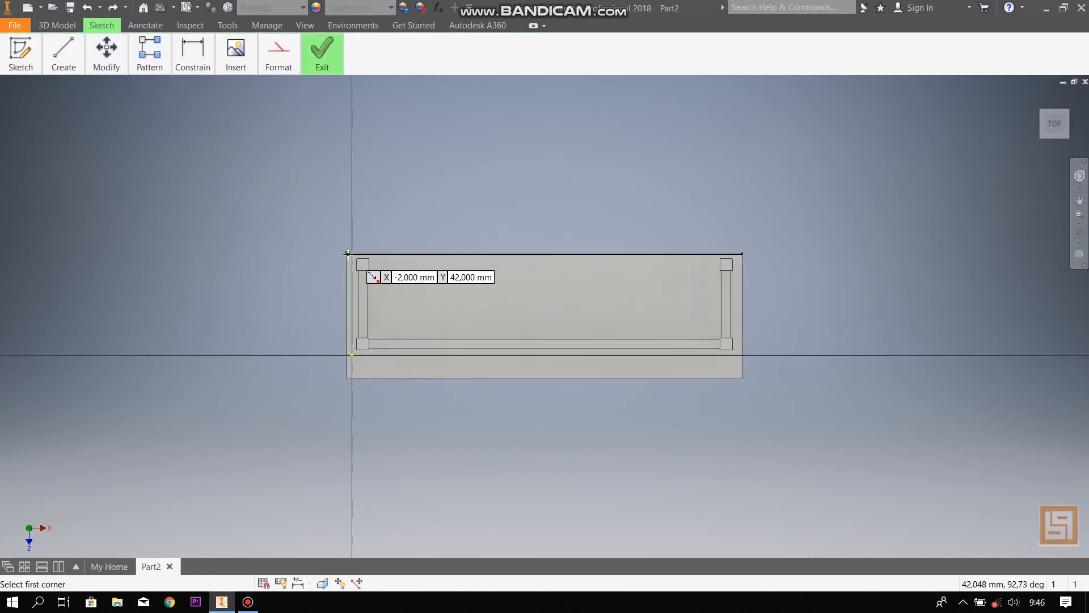
{"action": "left_click", "coordinate": [743, 356]}
{"action": "middle_click_drag", "start_coordinate": [742, 356], "coordinate": [671, 336], "text": "shift"}
- Extrude the rectangle above the posts 3 mm upward as a roof slab
{"action": "left_click", "coordinate": [51, 28]}
{"action": "mouse_move", "coordinate": [64, 54]}
{"action": "left_click", "coordinate": [60, 95]}
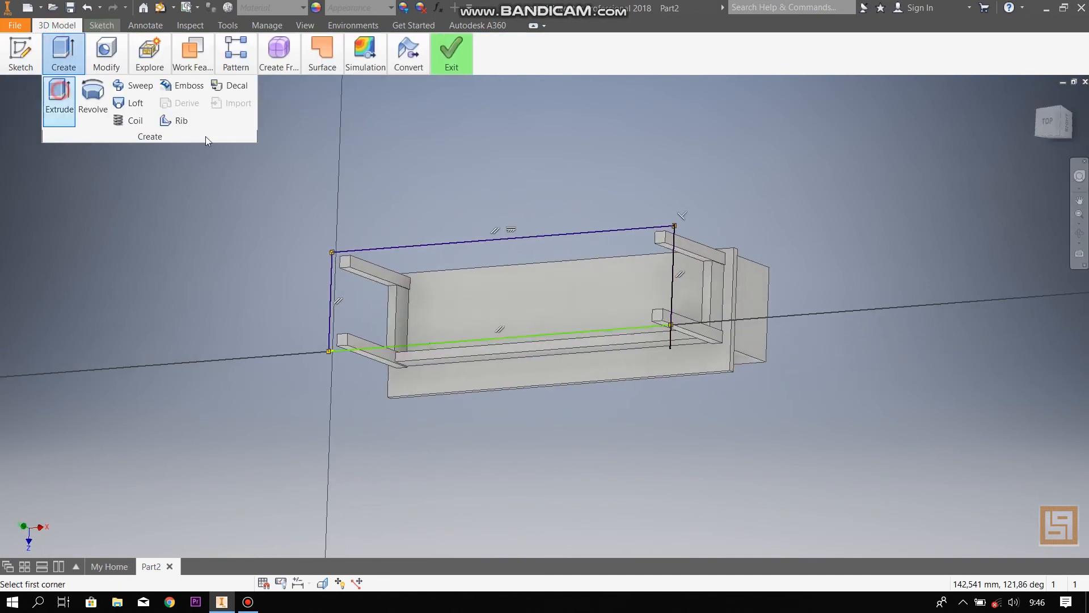
{"action": "left_click", "coordinate": [503, 277]}
{"action": "middle_click_drag", "start_coordinate": [503, 278], "coordinate": [457, 297], "text": "shift"}
{"action": "double_click", "coordinate": [116, 470]}
{"action": "type", "text": "5"}
{"action": "left_click_drag", "start_coordinate": [103, 470], "coordinate": [82, 484]}
{"action": "type", "text": "3"}
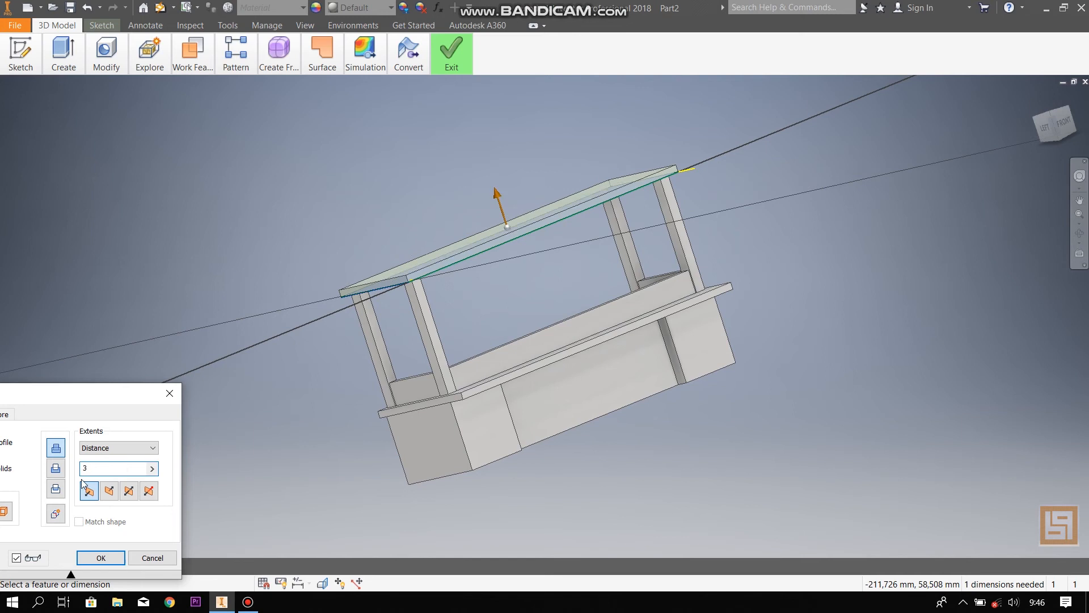
{"action": "left_click", "coordinate": [121, 557]}
- Sketch a triangular gable on the roof slab's left end face, with sloping sides about 26 mm long rising from the slab's upper corners
{"action": "left_click", "coordinate": [21, 54]}
{"action": "left_click", "coordinate": [28, 93]}
{"action": "left_click", "coordinate": [395, 291]}
{"action": "left_click", "coordinate": [64, 54]}
{"action": "left_click", "coordinate": [56, 96]}
{"action": "left_click", "coordinate": [493, 248]}
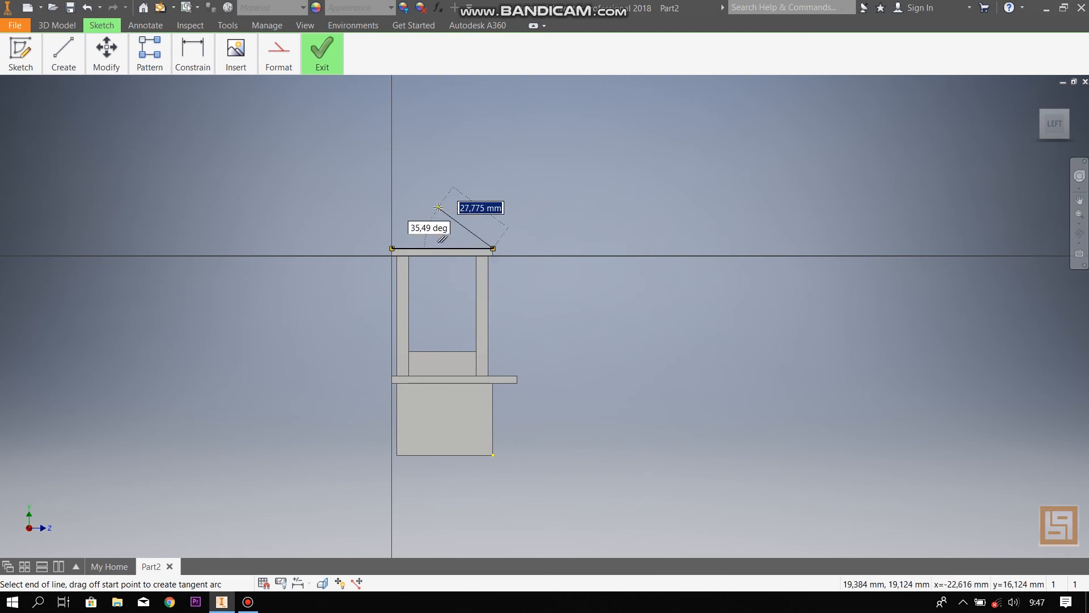
{"action": "left_click", "coordinate": [441, 211]}
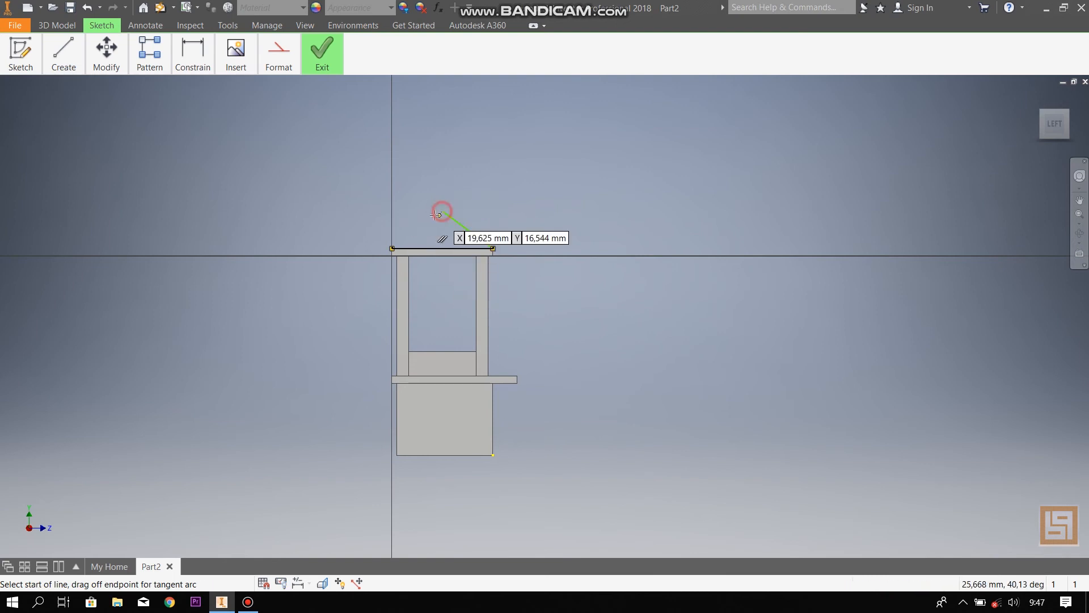
{"action": "left_click", "coordinate": [392, 248]}
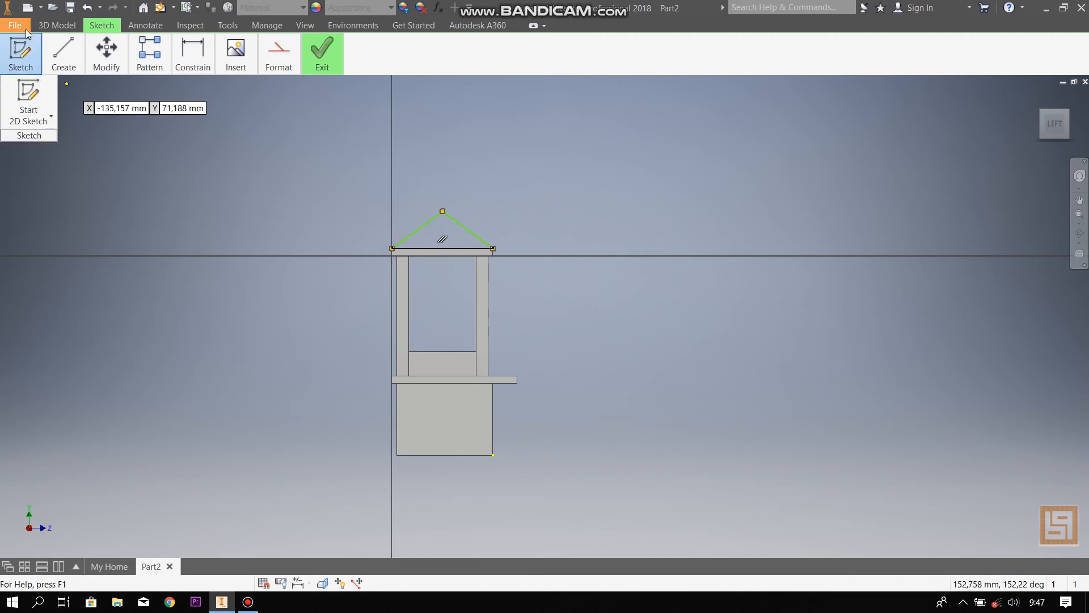
- Extrude the gable triangle 164 mm along the length of the roof slab
{"action": "left_click", "coordinate": [56, 25]}
{"action": "left_click", "coordinate": [63, 54]}
{"action": "left_click", "coordinate": [60, 99]}
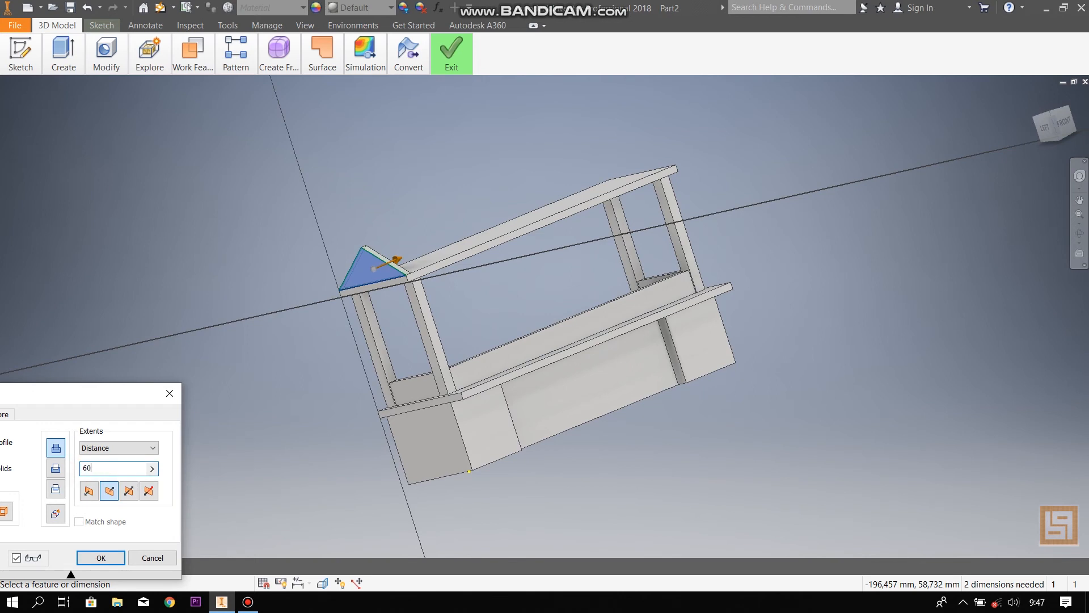
{"action": "type", "text": "160"}
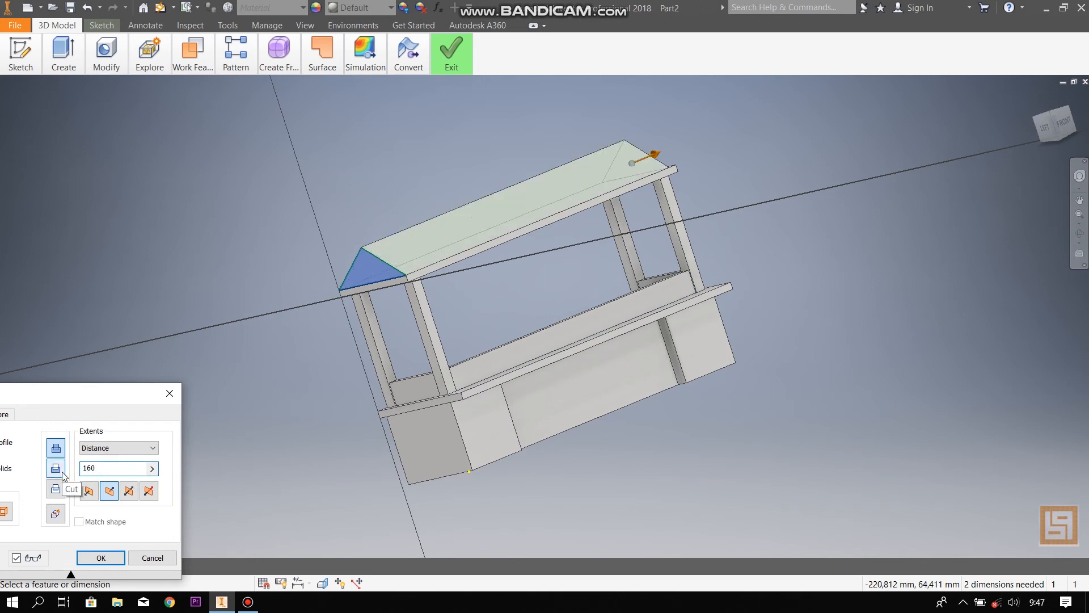
{"action": "left_click", "coordinate": [1063, 123]}
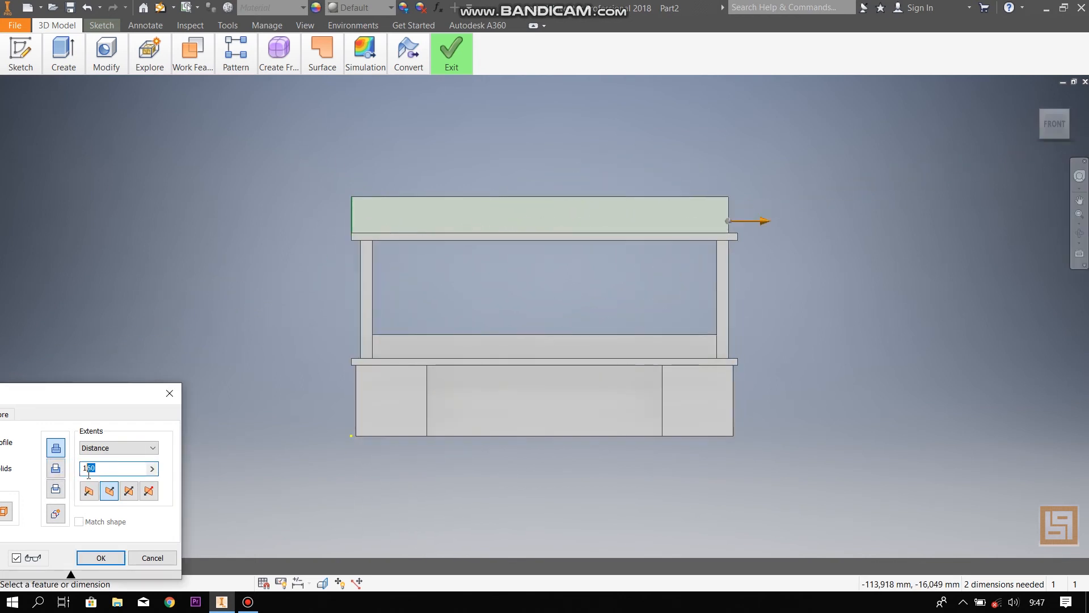
{"action": "key", "text": "BackSpace"}
{"action": "type", "text": "4"}
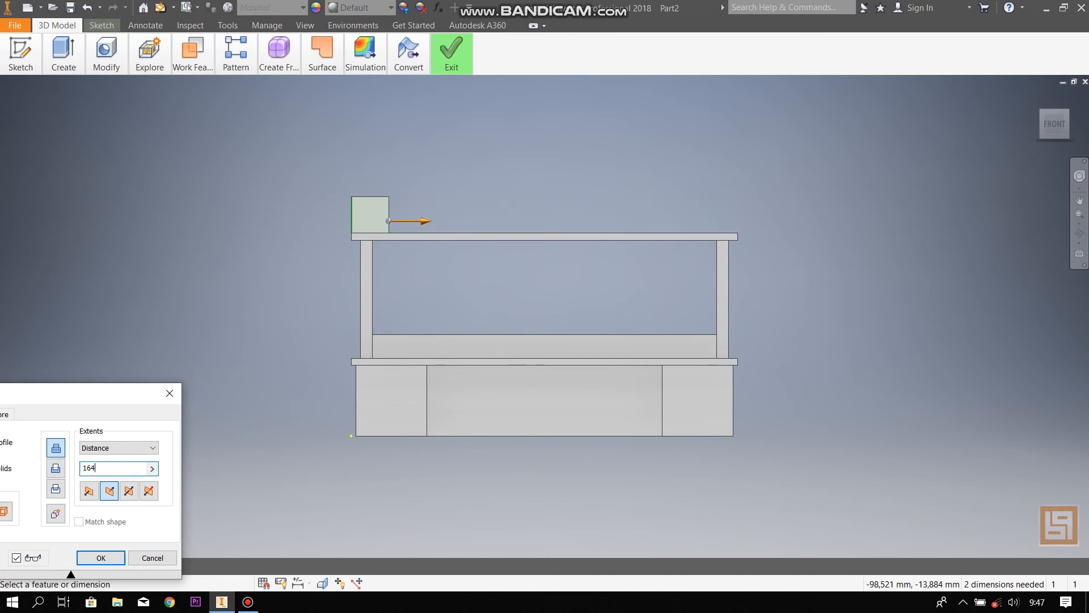
{"action": "left_click", "coordinate": [102, 556]}
- Sketch a rectangle on the back face of the base block, inset from all of the face's edges
{"action": "middle_click_drag", "start_coordinate": [752, 277], "coordinate": [778, 287], "text": "shift"}
{"action": "mouse_move", "coordinate": [1061, 128]}
{"action": "left_mouse_down"}
{"action": "mouse_move", "coordinate": [1083, 134]}
{"action": "mouse_move", "coordinate": [1061, 128]}
{"action": "mouse_move", "coordinate": [1052, 139]}
{"action": "left_mouse_up"}
{"action": "left_click", "coordinate": [100, 26]}
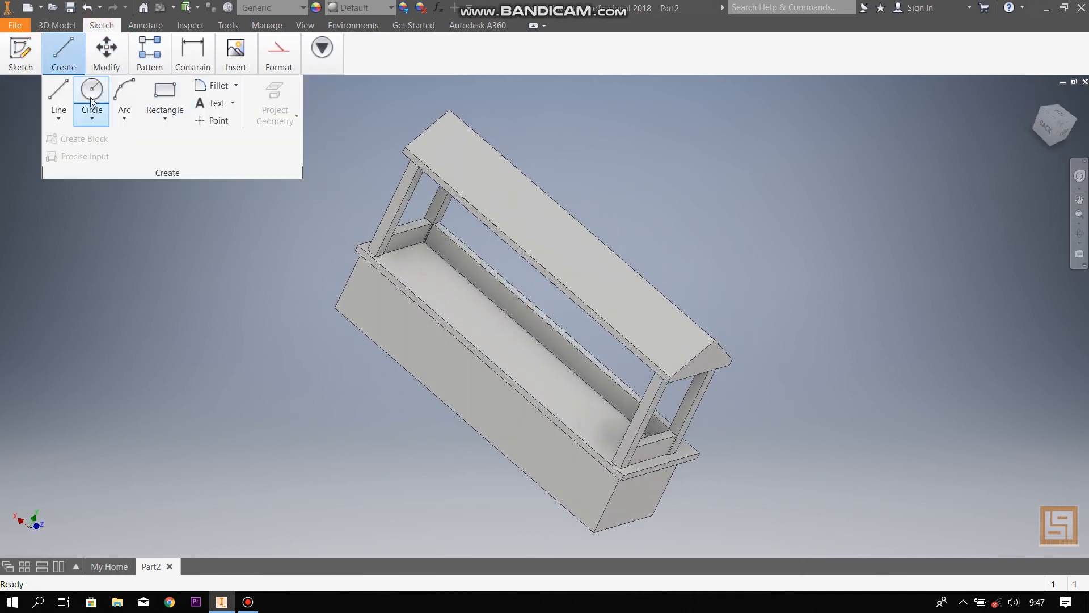
{"action": "left_click", "coordinate": [29, 99]}
{"action": "left_click", "coordinate": [396, 304]}
{"action": "left_click_drag", "start_coordinate": [1057, 123], "coordinate": [1051, 138]}
{"action": "mouse_move", "coordinate": [108, 65]}
{"action": "mouse_move", "coordinate": [63, 57]}
{"action": "left_click", "coordinate": [165, 98]}
{"action": "left_click", "coordinate": [187, 388]}
{"action": "left_click", "coordinate": [532, 434]}
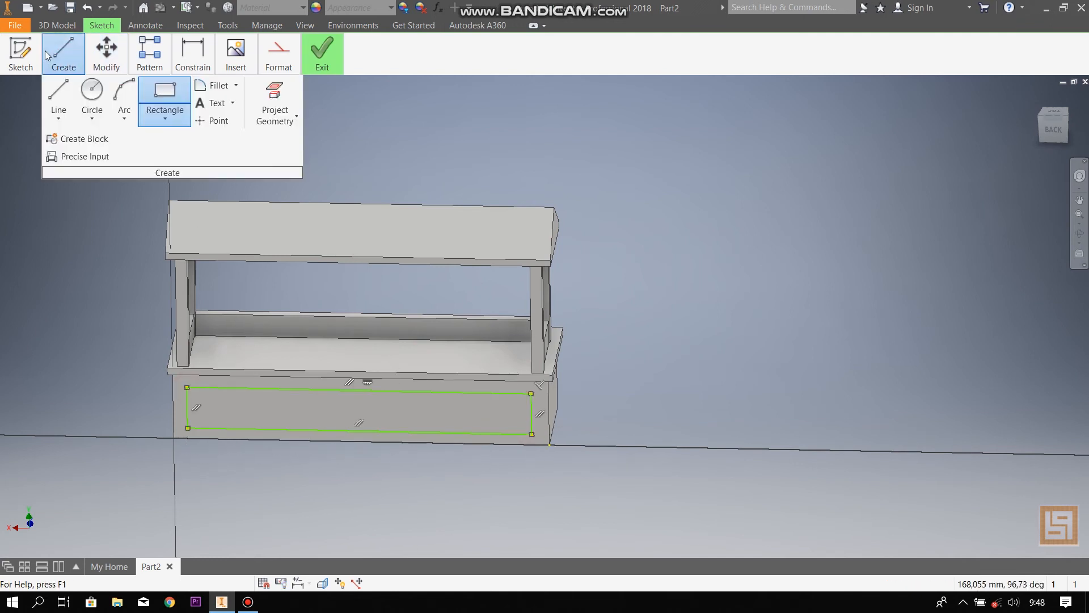
- Dimension the rectangle 5 mm from the back face's bottom edge and 5 mm from its nearest vertical edge at the left end of the stall
{"action": "left_click", "coordinate": [193, 54]}
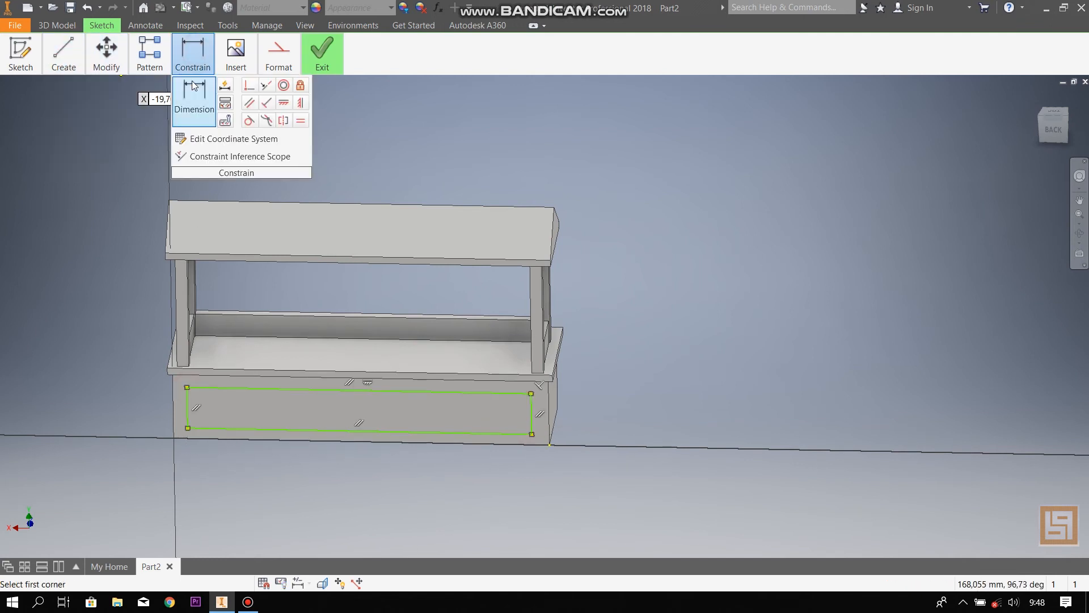
{"action": "type", "text": "5"}
{"action": "key", "text": "Return"}
{"action": "left_click", "coordinate": [504, 440]}
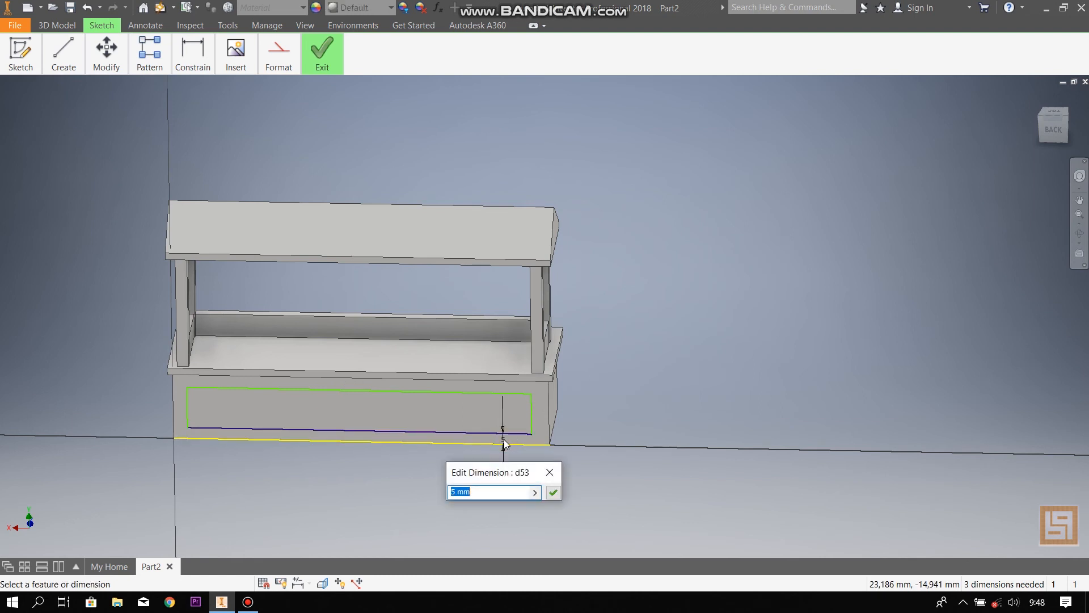
{"action": "left_click", "coordinate": [548, 416]}
{"action": "left_click", "coordinate": [531, 421]}
{"action": "left_click", "coordinate": [538, 422]}
{"action": "key", "text": "Return"}
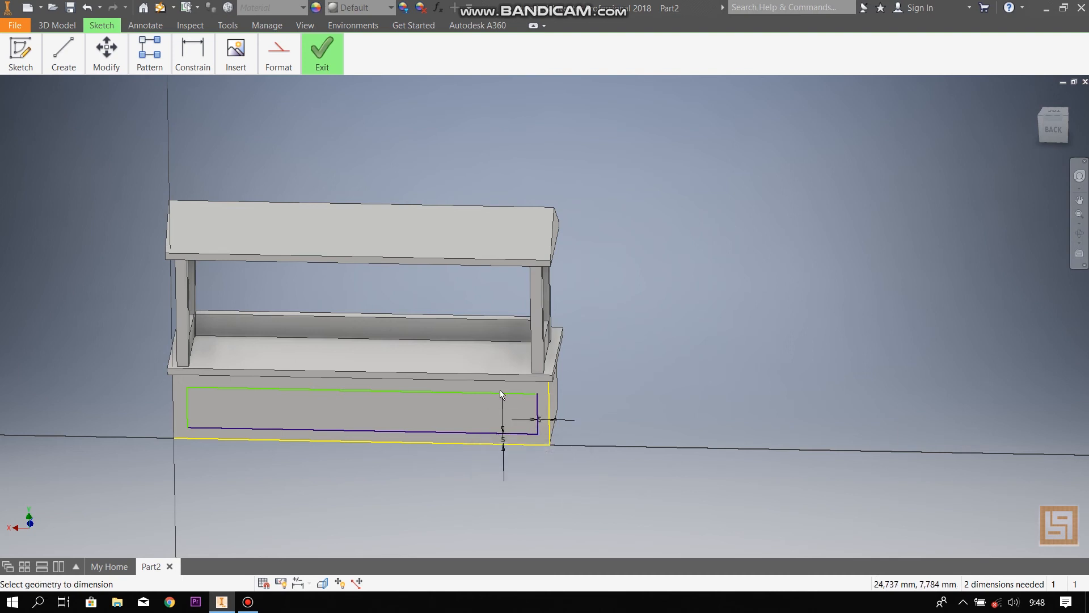
- Dimension the rectangle's top line and remaining side line 5 mm from the adjacent edges of the back face
{"action": "left_click", "coordinate": [507, 388]}
{"action": "left_click", "coordinate": [575, 397]}
{"action": "type", "text": "5"}
{"action": "key", "text": "Return"}
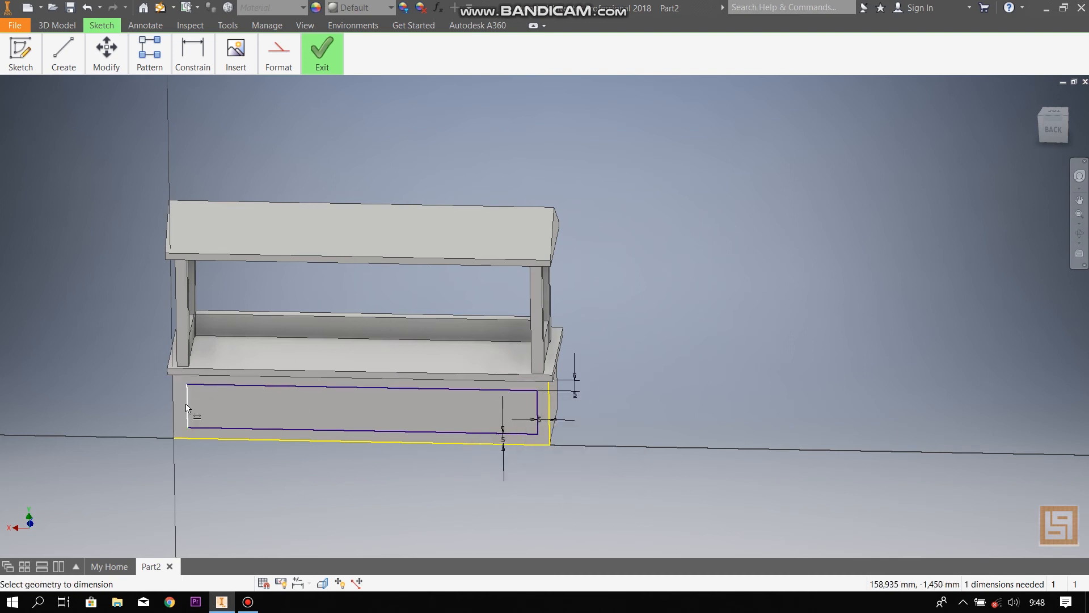
{"action": "left_click", "coordinate": [186, 482]}
{"action": "type", "text": "5"}
{"action": "key", "text": "Return"}
- Try to cut the back-face rectangle 35 mm deep into the base block, and undo the cut
{"action": "left_click", "coordinate": [59, 26]}
{"action": "mouse_move", "coordinate": [63, 55]}
{"action": "left_click", "coordinate": [61, 101]}
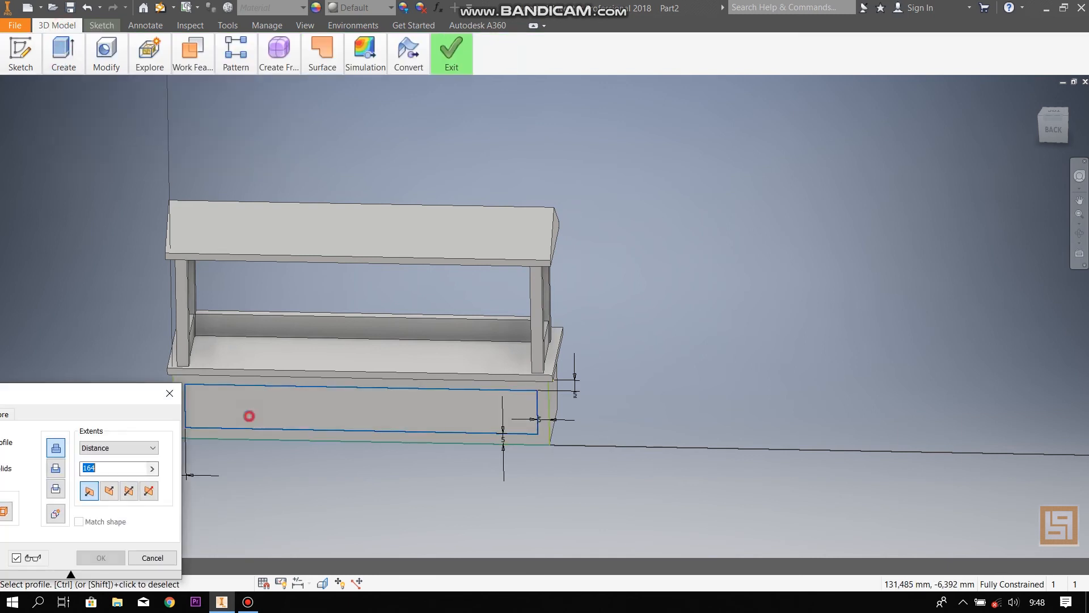
{"action": "left_click", "coordinate": [284, 411]}
{"action": "left_click_drag", "start_coordinate": [1049, 129], "coordinate": [423, 347]}
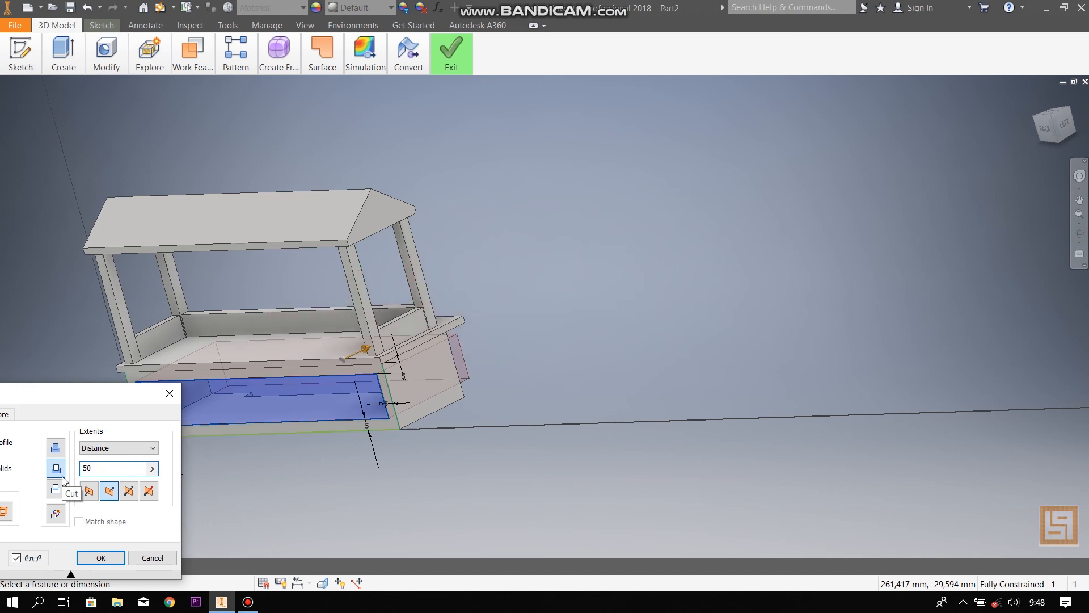
{"action": "type", "text": "3"}
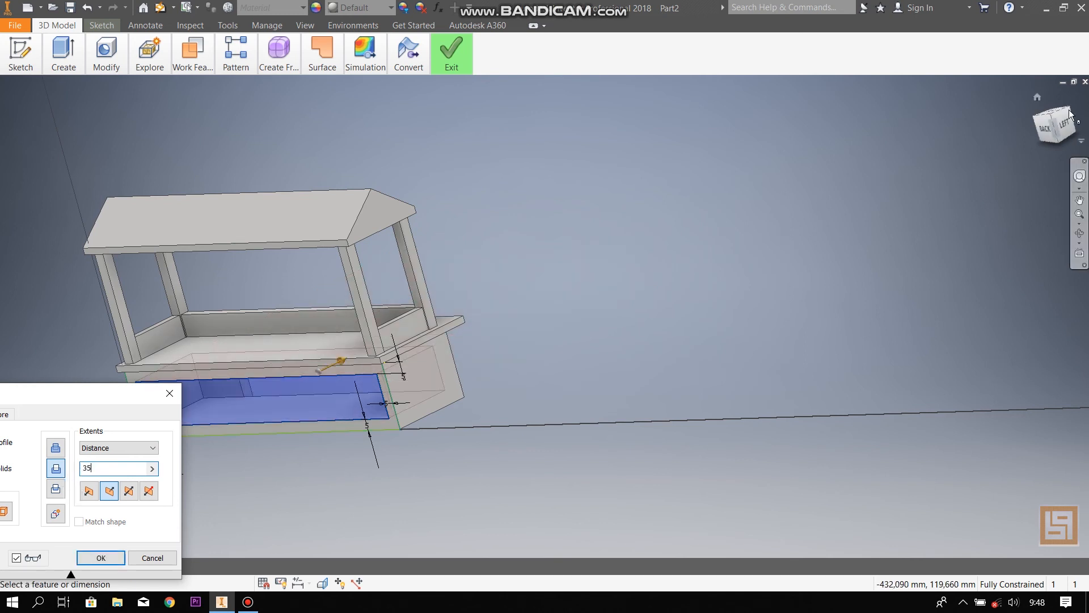
{"action": "left_click", "coordinate": [1064, 123]}
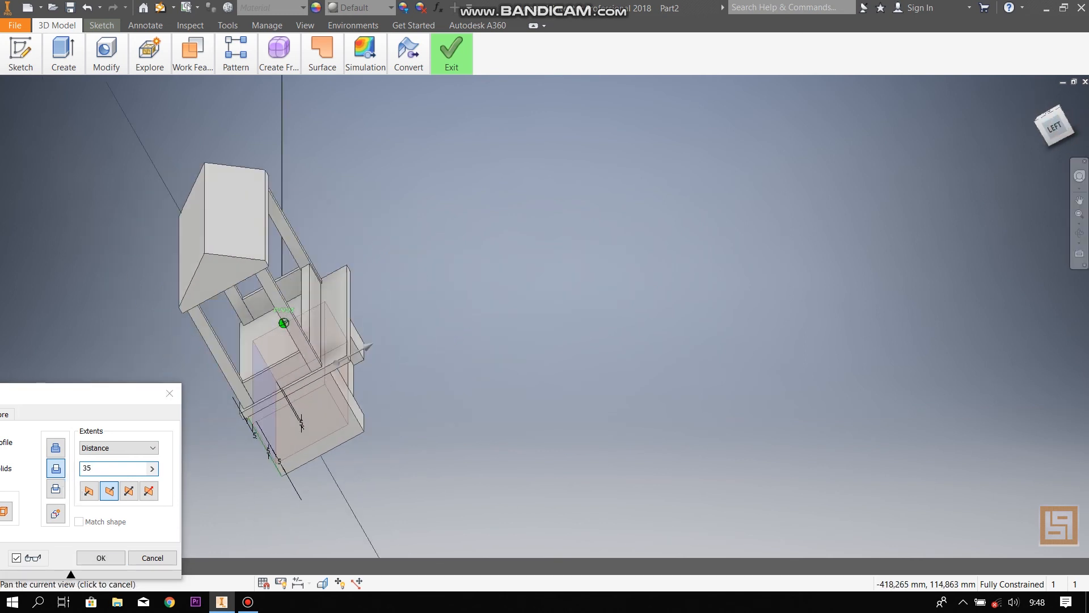
{"action": "left_click", "coordinate": [110, 557]}
{"action": "mouse_move", "coordinate": [1055, 123]}
{"action": "left_mouse_down"}
{"action": "mouse_move", "coordinate": [1080, 129]}
{"action": "mouse_move", "coordinate": [1022, 133]}
{"action": "mouse_move", "coordinate": [1054, 145]}
{"action": "mouse_move", "coordinate": [1054, 124]}
{"action": "left_mouse_up"}
{"action": "key", "text": "ctrl+z"}
- Cut the back-face rectangle 30 mm deep into the base block to form an open shelf
{"action": "left_click", "coordinate": [57, 26]}
{"action": "mouse_move", "coordinate": [62, 57]}
{"action": "left_click", "coordinate": [59, 101]}
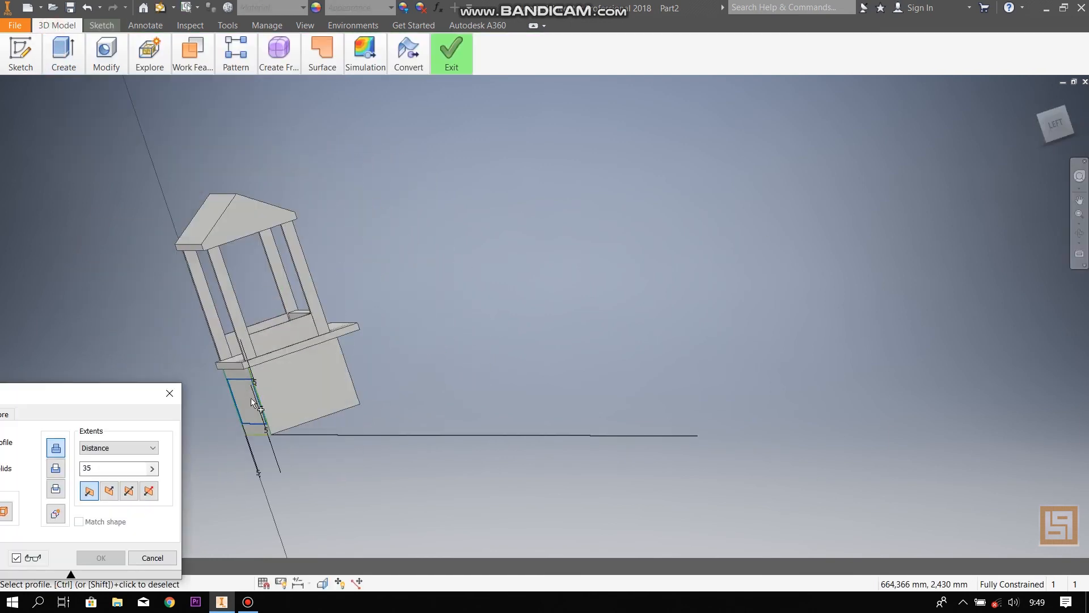
{"action": "left_click", "coordinate": [253, 402]}
{"action": "type", "text": "30"}
{"action": "left_click", "coordinate": [109, 490]}
{"action": "mouse_move", "coordinate": [1056, 124]}
{"action": "left_mouse_down"}
{"action": "mouse_move", "coordinate": [279, 325]}
{"action": "mouse_move", "coordinate": [1061, 116]}
{"action": "mouse_move", "coordinate": [1083, 130]}
{"action": "left_mouse_up"}
{"action": "left_click", "coordinate": [100, 558]}
- Sketch a circle on the counter's top surface, between the front and back posts near the right end of the stall
{"action": "left_click", "coordinate": [20, 52]}
{"action": "left_click", "coordinate": [175, 315]}
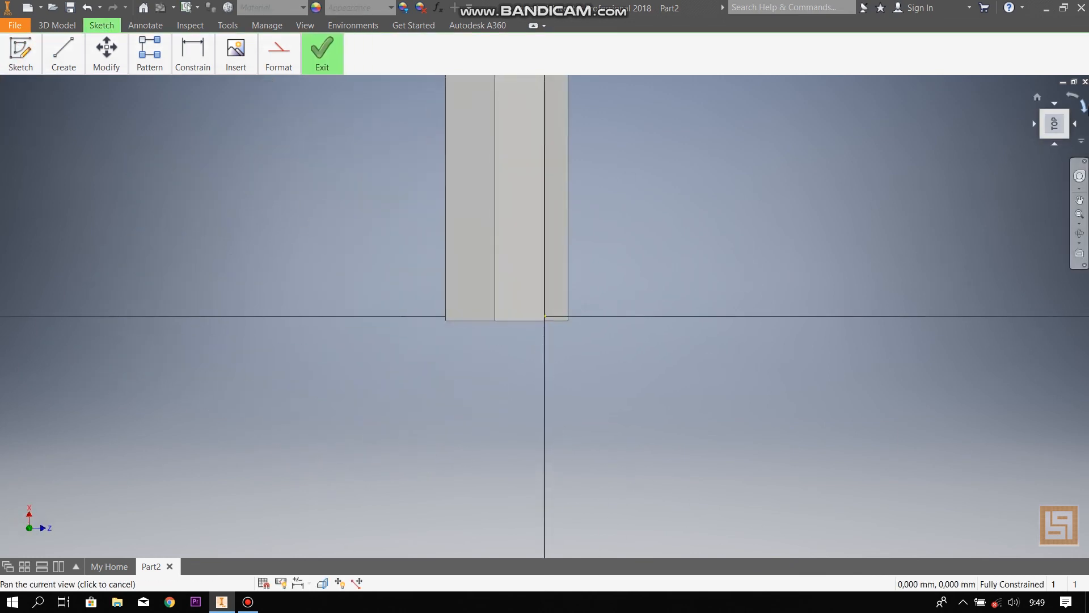
{"action": "left_click", "coordinate": [1081, 121]}
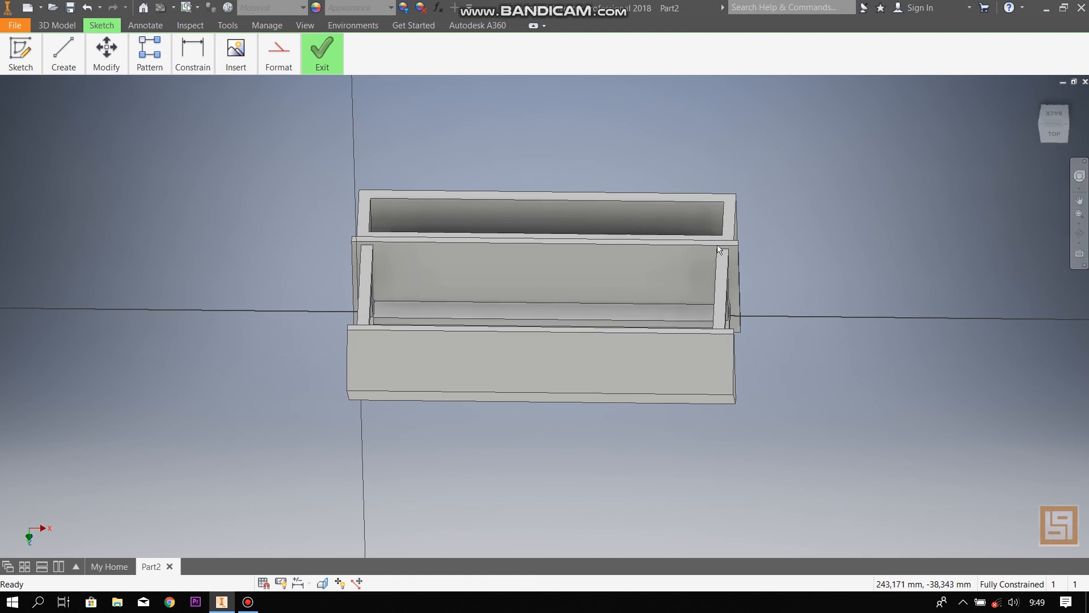
{"action": "left_click", "coordinate": [1052, 126]}
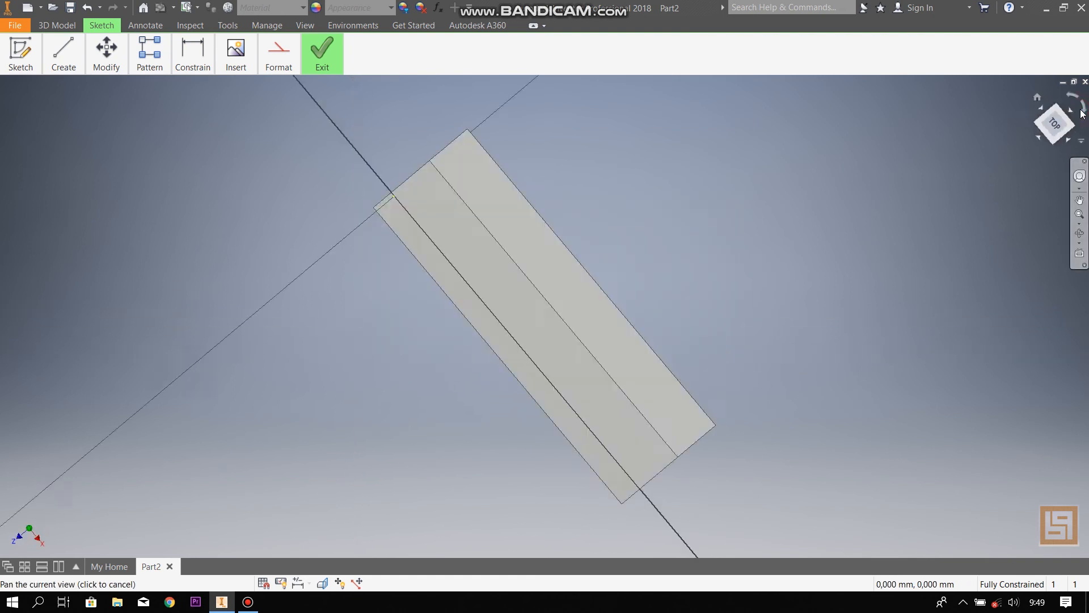
{"action": "left_click_drag", "start_coordinate": [1049, 130], "coordinate": [1058, 88]}
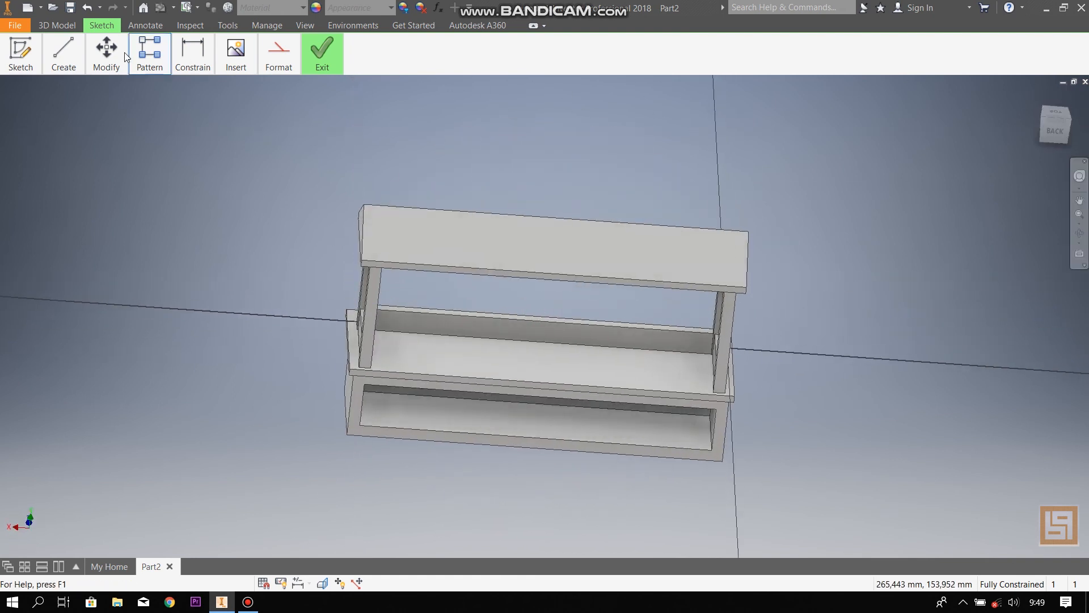
{"action": "mouse_move", "coordinate": [66, 55]}
{"action": "left_click", "coordinate": [92, 89]}
{"action": "left_click", "coordinate": [407, 349]}
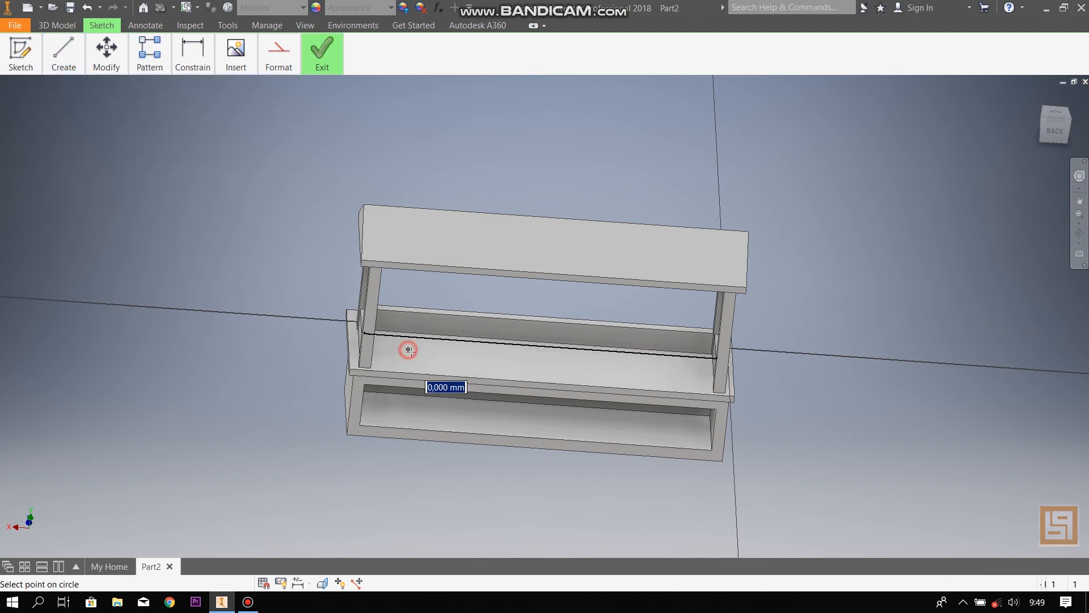
{"action": "left_click", "coordinate": [421, 358]}
- Cut the circle 8 mm downward through the counter into the shelf space
{"action": "left_click_drag", "start_coordinate": [1059, 126], "coordinate": [1030, 150]}
{"action": "left_click", "coordinate": [62, 26]}
{"action": "mouse_move", "coordinate": [63, 55]}
{"action": "left_click", "coordinate": [59, 100]}
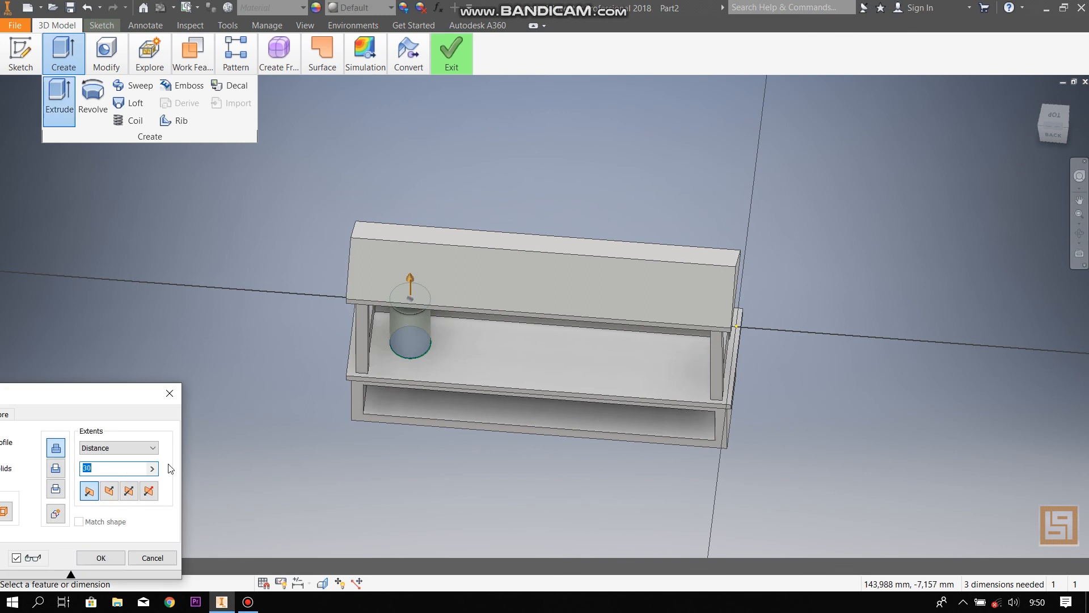
{"action": "left_click", "coordinate": [110, 491]}
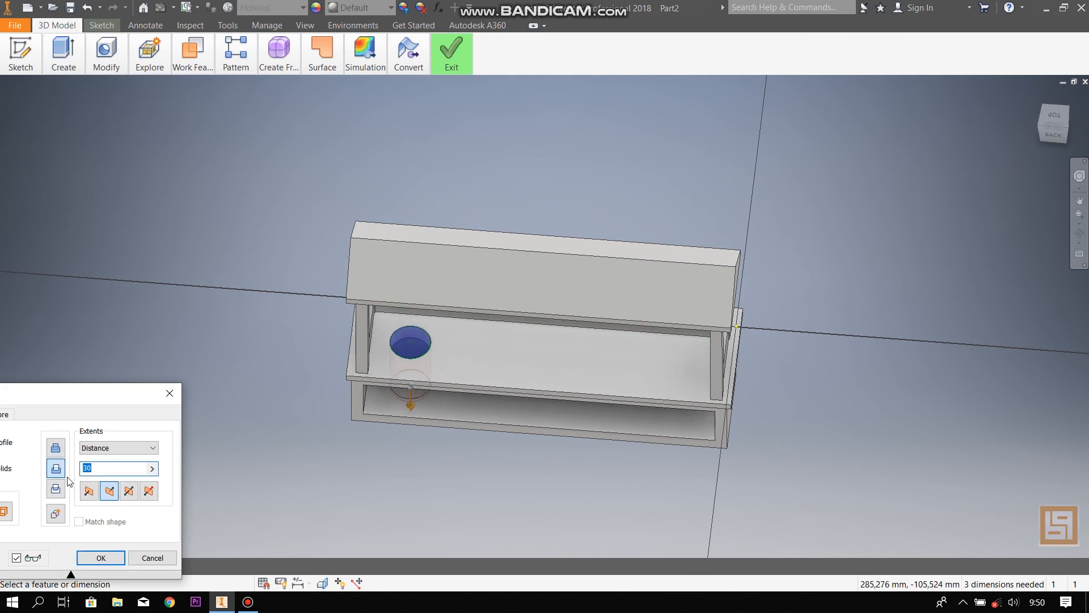
{"action": "left_click_drag", "start_coordinate": [1048, 131], "coordinate": [1049, 101]}
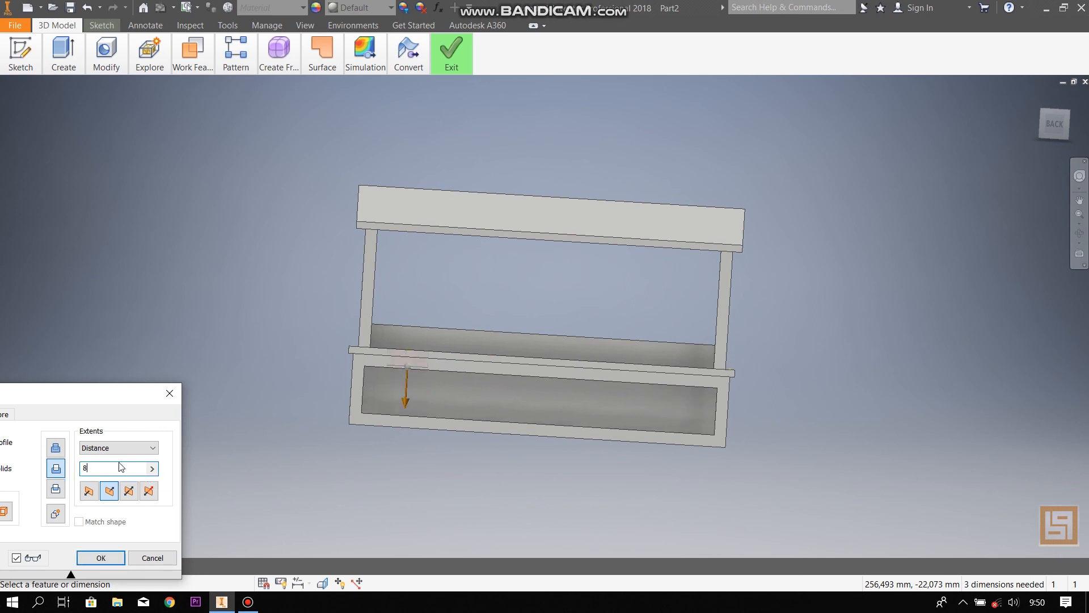
{"action": "middle_click_drag", "start_coordinate": [210, 448], "coordinate": [213, 448]}
{"action": "left_click_drag", "start_coordinate": [1061, 135], "coordinate": [1057, 196]}
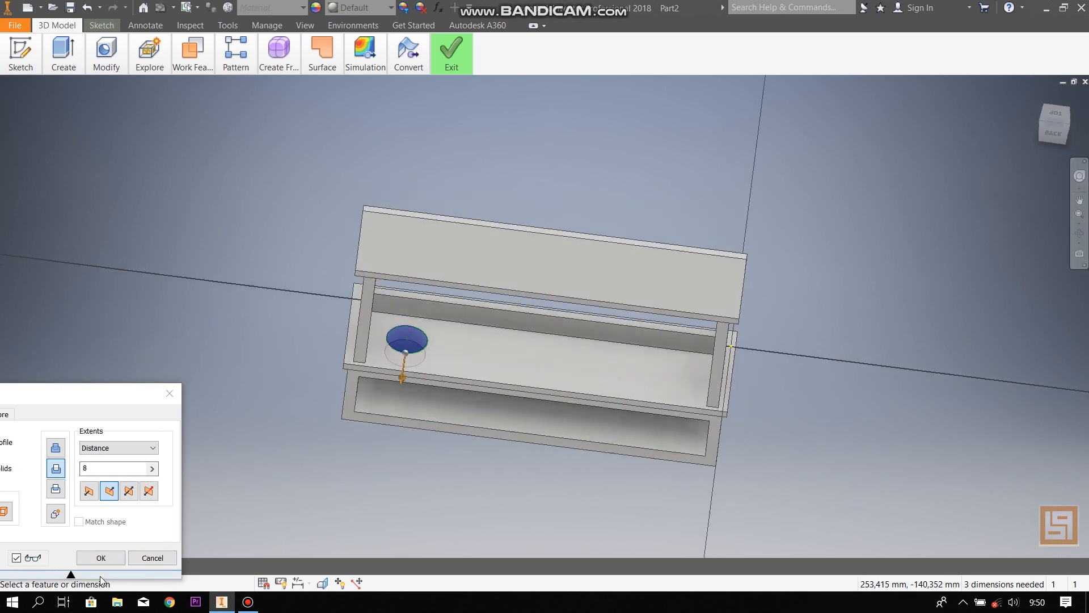
{"action": "key", "text": "Return"}
- Open the Appearance Browser and select the entire stall, including the roof
{"action": "mouse_move", "coordinate": [1056, 132]}
{"action": "left_mouse_down"}
{"action": "mouse_move", "coordinate": [1059, 112]}
{"action": "mouse_move", "coordinate": [1078, 135]}
{"action": "mouse_move", "coordinate": [1022, 111]}
{"action": "mouse_move", "coordinate": [1048, 126]}
{"action": "left_mouse_up"}
{"action": "middle_click_drag", "start_coordinate": [184, 278], "coordinate": [215, 217], "text": "shift"}
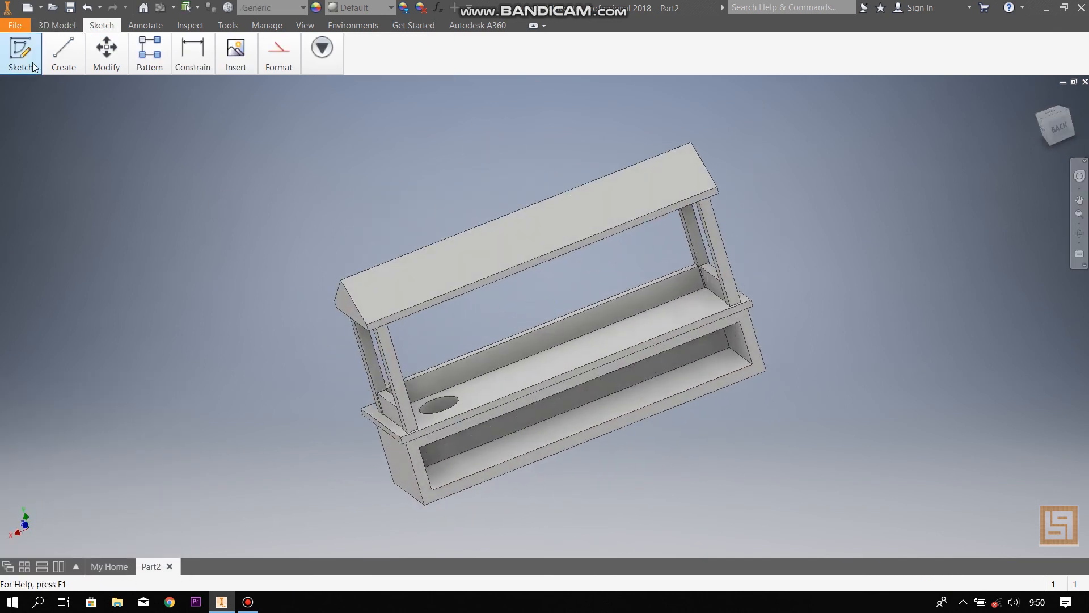
{"action": "left_click", "coordinate": [223, 24]}
{"action": "left_click", "coordinate": [91, 52]}
{"action": "left_click", "coordinate": [67, 69]}
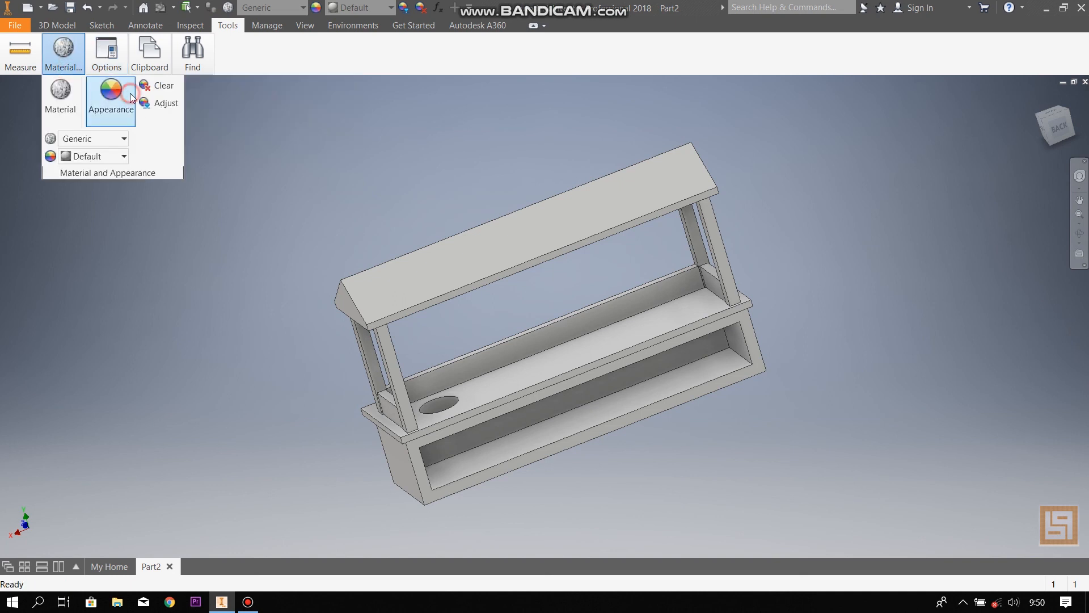
{"action": "left_click", "coordinate": [114, 99]}
{"action": "left_click_drag", "start_coordinate": [352, 178], "coordinate": [823, 474]}
{"action": "left_click_drag", "start_coordinate": [104, 174], "coordinate": [0, 148]}
{"action": "left_click_drag", "start_coordinate": [243, 165], "coordinate": [880, 517]}
{"action": "scroll", "coordinate": [800, 255], "scroll_direction": "down", "scroll_amount": 3}
{"action": "scroll", "coordinate": [781, 332], "scroll_direction": "up", "scroll_amount": 4}
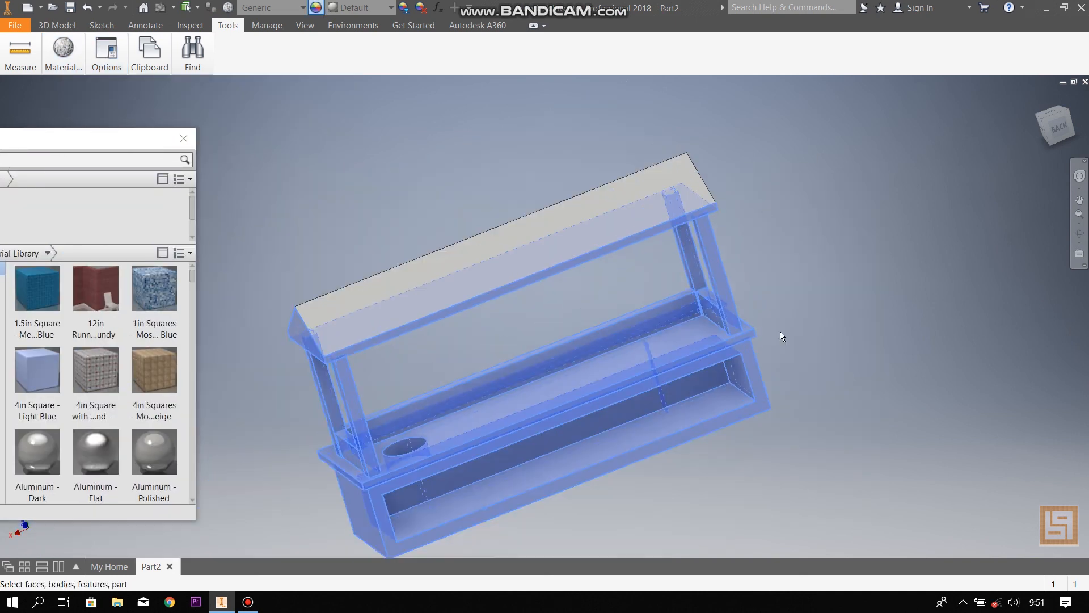
{"action": "left_click_drag", "start_coordinate": [302, 172], "coordinate": [930, 560]}
{"action": "left_click_drag", "start_coordinate": [72, 139], "coordinate": [296, 126]}
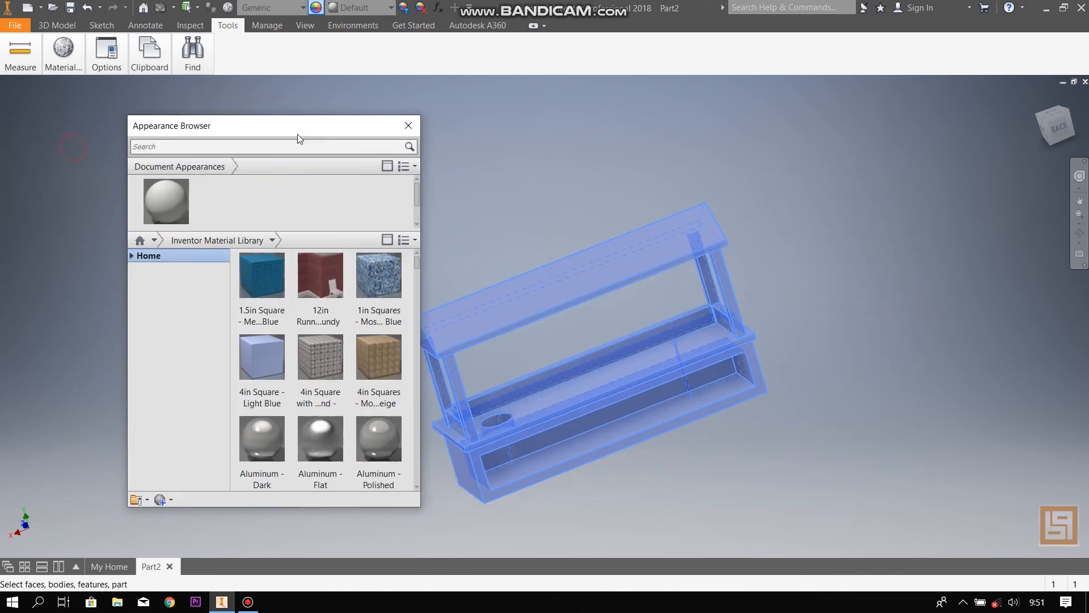
- Apply the Metal 2400F Hot appearance from the Inventor Material Library to the whole stall and close the browser
{"action": "left_click", "coordinate": [253, 291]}
{"action": "scroll", "coordinate": [253, 314], "scroll_direction": "down", "scroll_amount": 5}
{"action": "left_click", "coordinate": [328, 328]}
{"action": "scroll", "coordinate": [307, 445], "scroll_direction": "down", "scroll_amount": 12}
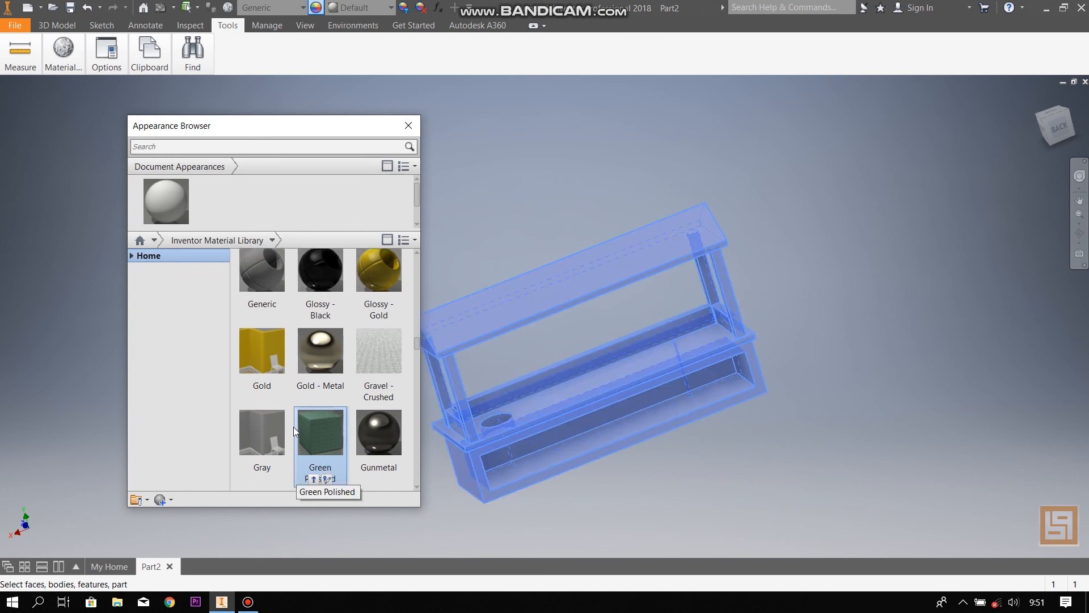
{"action": "scroll", "coordinate": [315, 441], "scroll_direction": "down", "scroll_amount": 6}
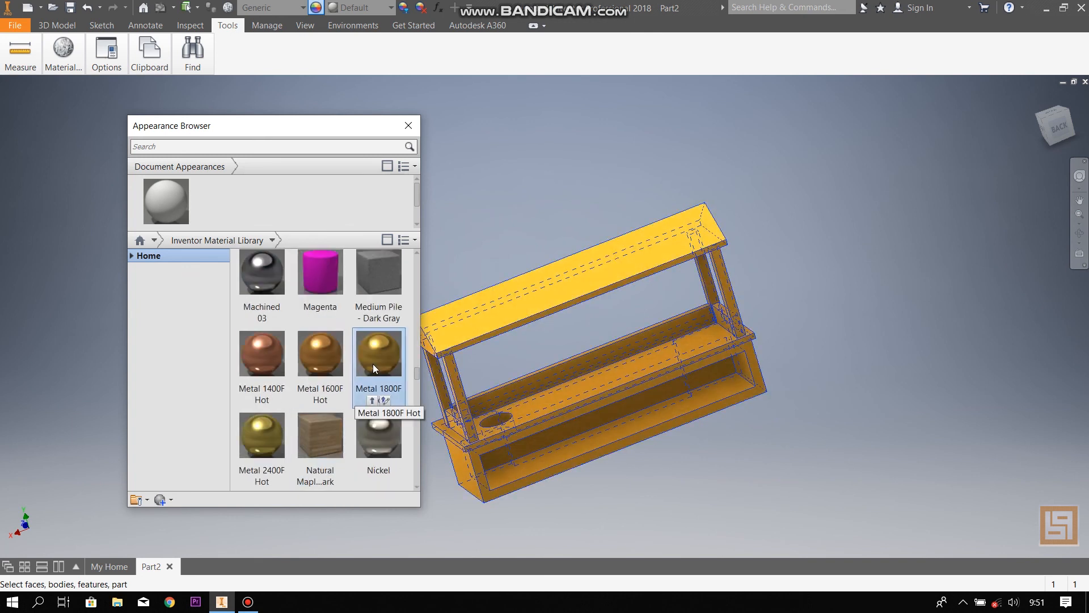
{"action": "left_click", "coordinate": [254, 482]}
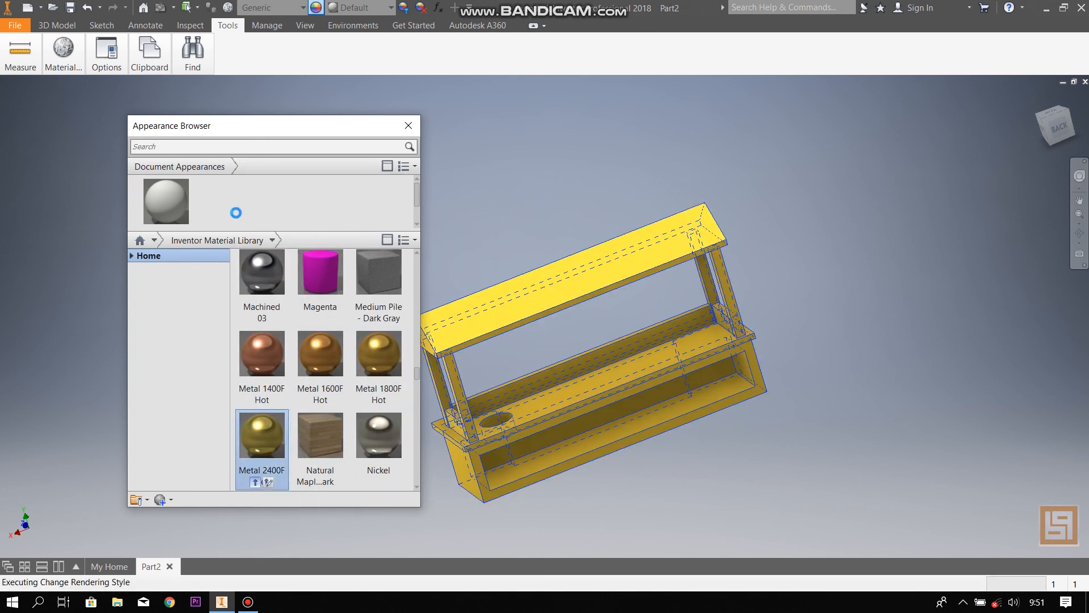
{"action": "left_click", "coordinate": [408, 125]}
{"action": "mouse_move", "coordinate": [1058, 128]}
{"action": "left_mouse_down"}
{"action": "mouse_move", "coordinate": [1055, 107]}
{"action": "mouse_move", "coordinate": [965, 139]}
{"action": "left_mouse_up"}
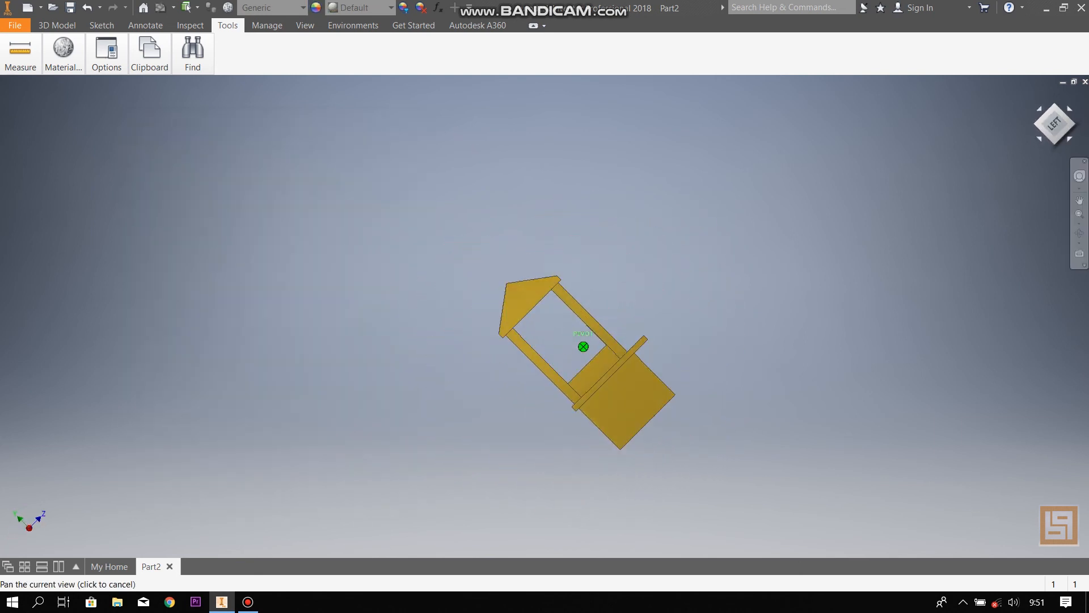